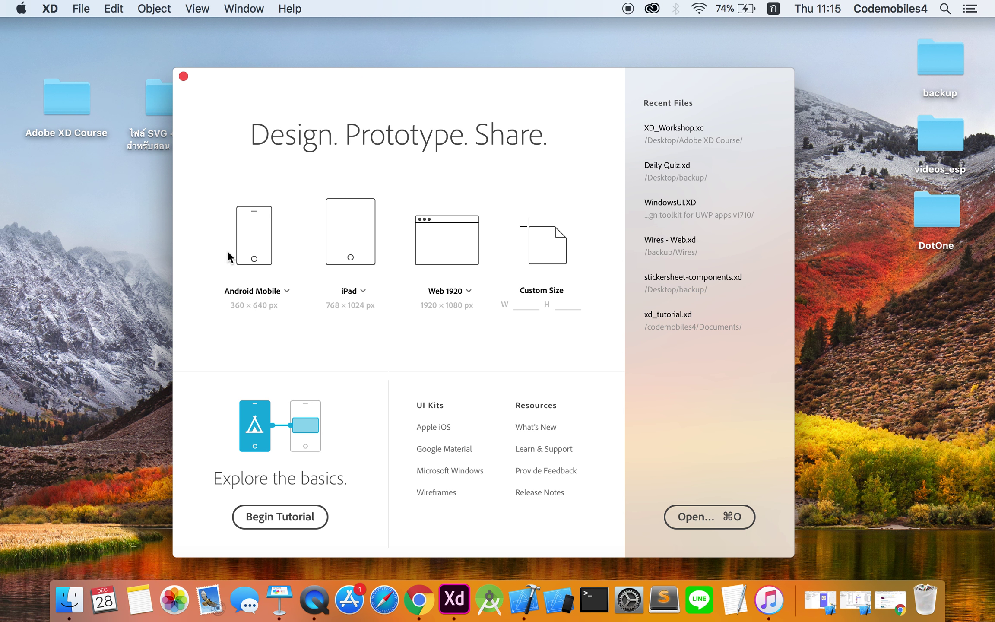
Browse the phone and tablet size presets and create a new document with the Android Mobile (360 x 640) artboard.
{"action": "left_click", "coordinate": [285, 291]}
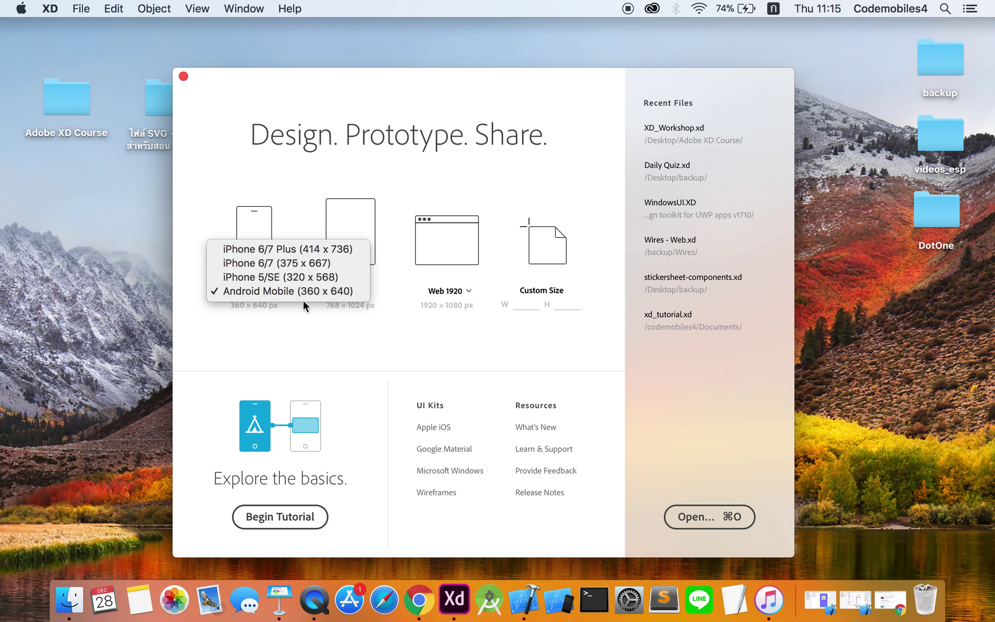
{"action": "left_click", "coordinate": [297, 336]}
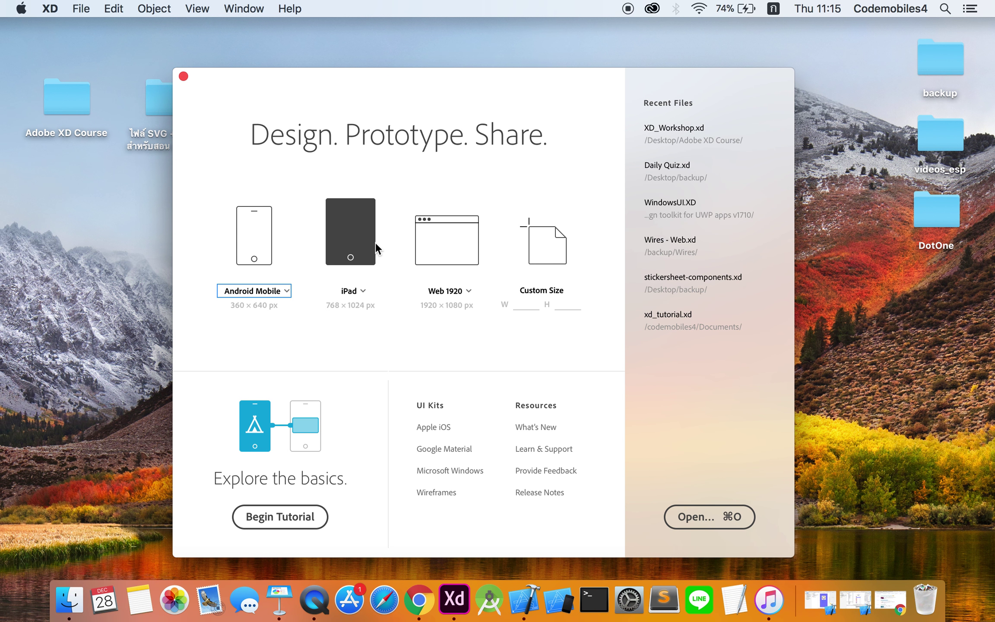
{"action": "left_click", "coordinate": [360, 289]}
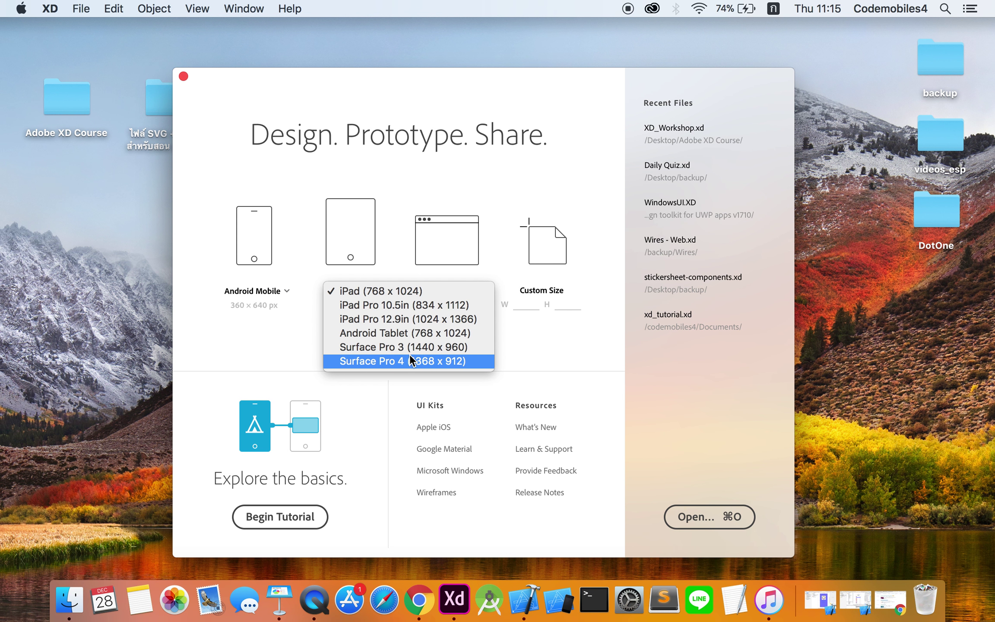
{"action": "left_click", "coordinate": [558, 353]}
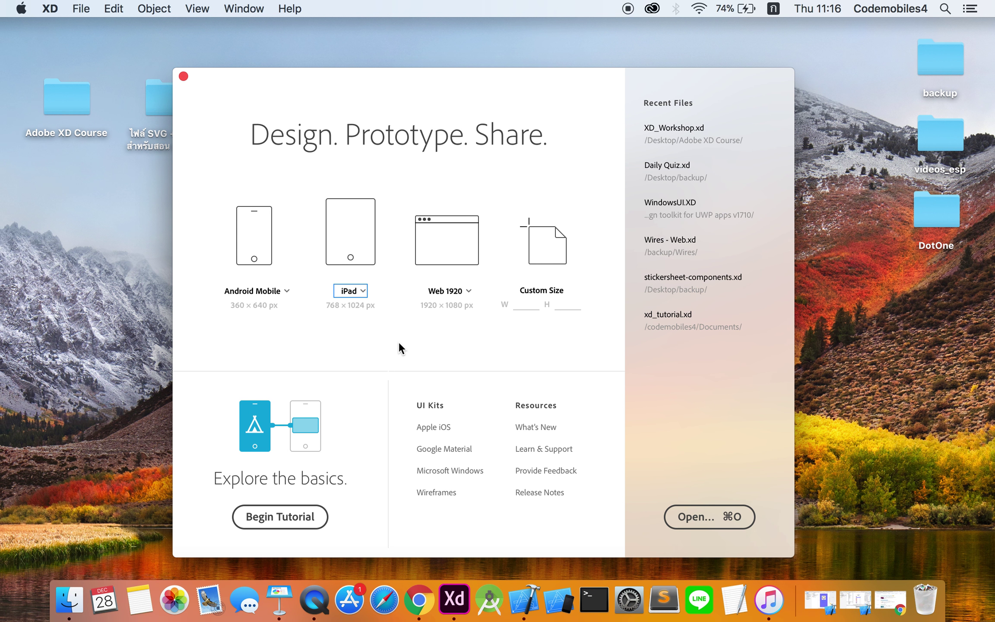
{"action": "left_click", "coordinate": [282, 290]}
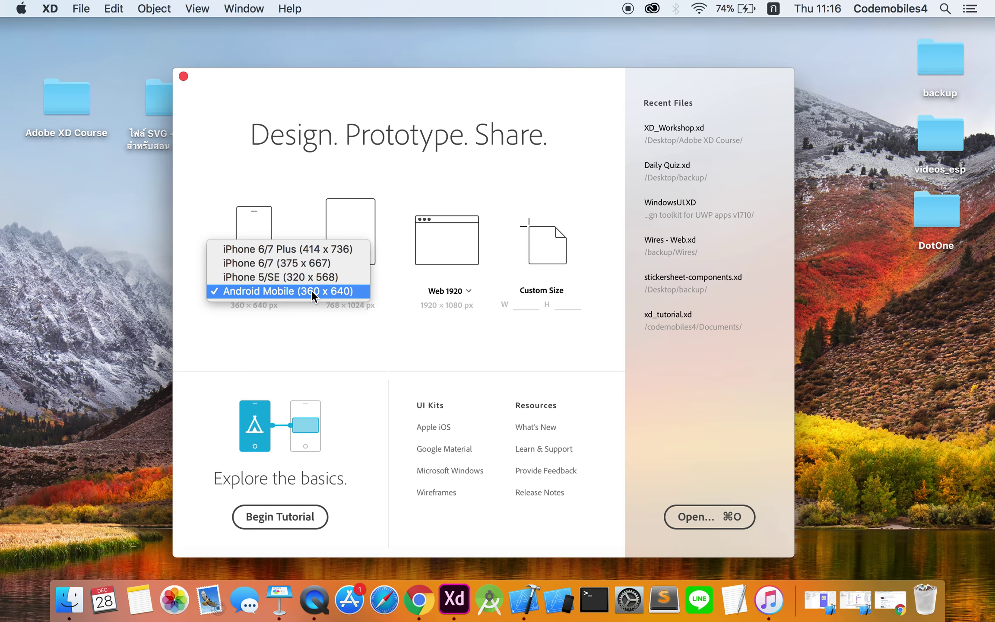
{"action": "left_click", "coordinate": [325, 293]}
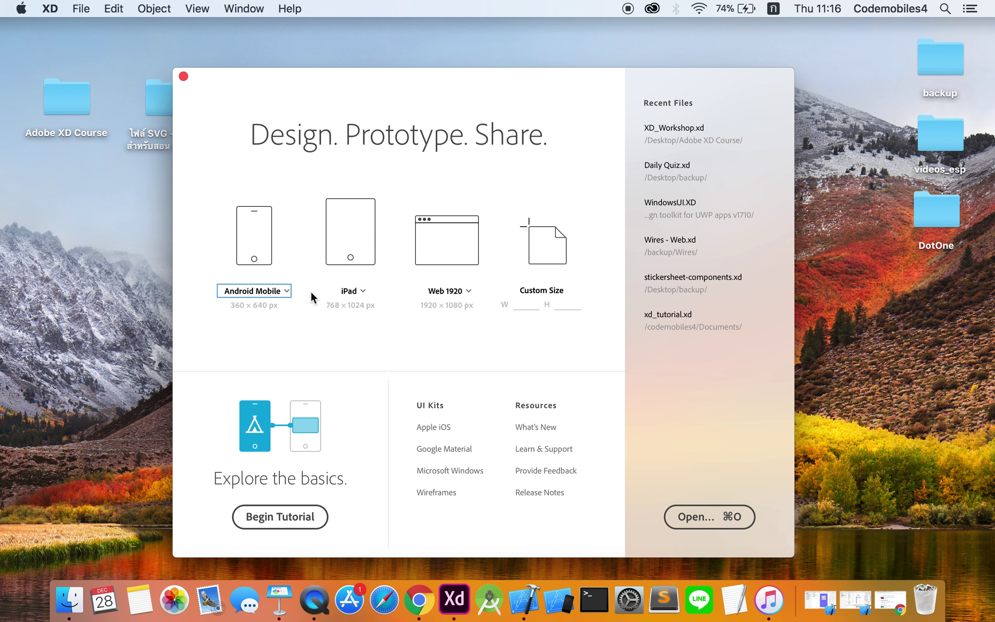
{"action": "left_click", "coordinate": [252, 247]}
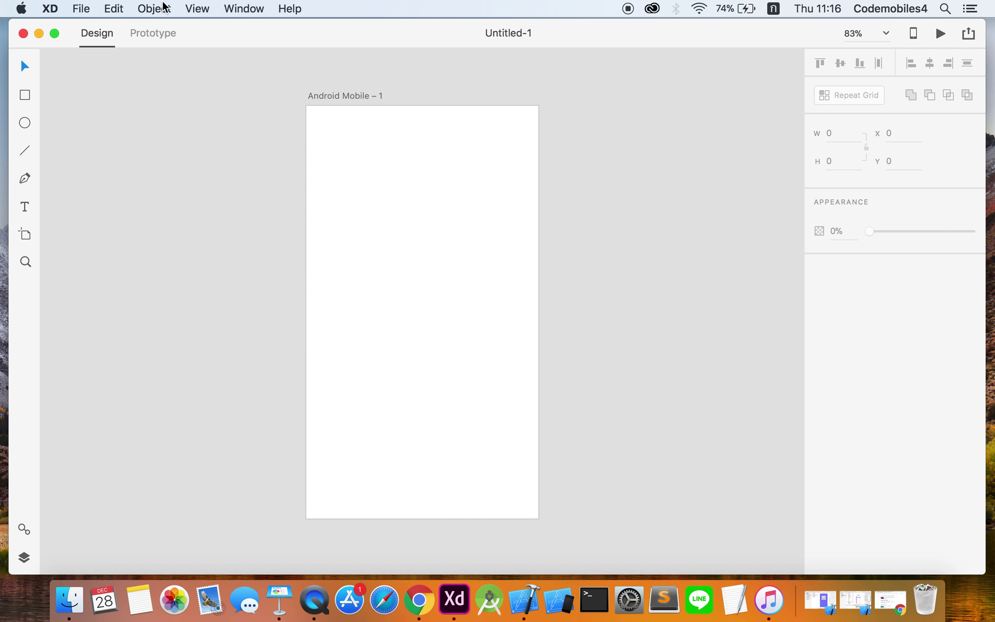
Look over the available object commands and compare the Design and Prototype modes, ending in Design mode.
{"action": "left_click", "coordinate": [81, 11]}
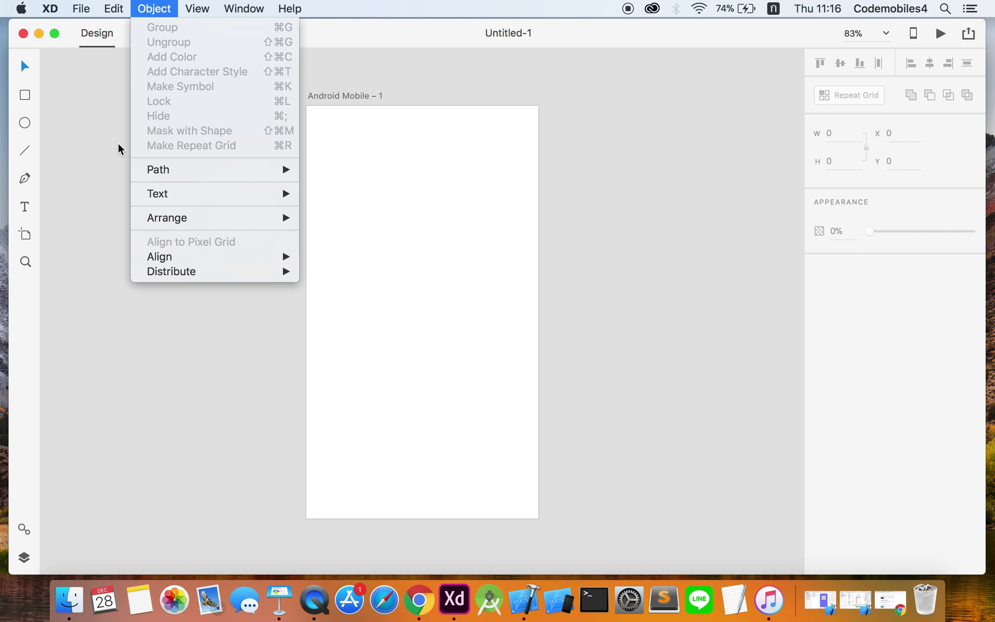
{"action": "left_click", "coordinate": [113, 130]}
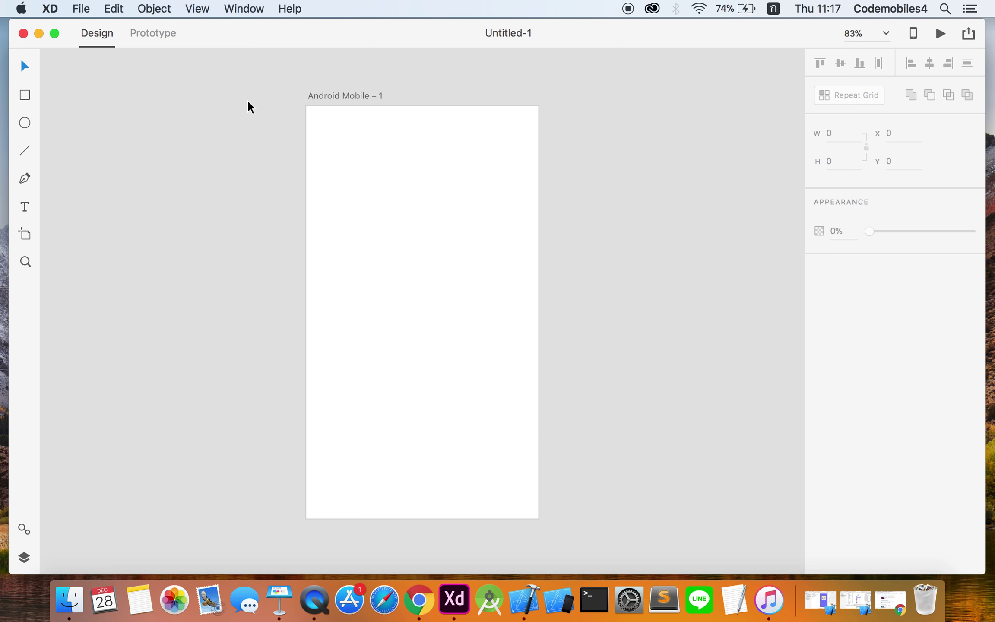
{"action": "left_click", "coordinate": [161, 38]}
{"action": "left_click", "coordinate": [96, 39]}
{"action": "left_click", "coordinate": [169, 38]}
{"action": "left_click", "coordinate": [94, 35]}
{"action": "left_click", "coordinate": [170, 38]}
{"action": "left_click", "coordinate": [102, 38]}
Rename the Android Mobile artboard as Login and deselect it.
{"action": "left_click", "coordinate": [338, 102]}
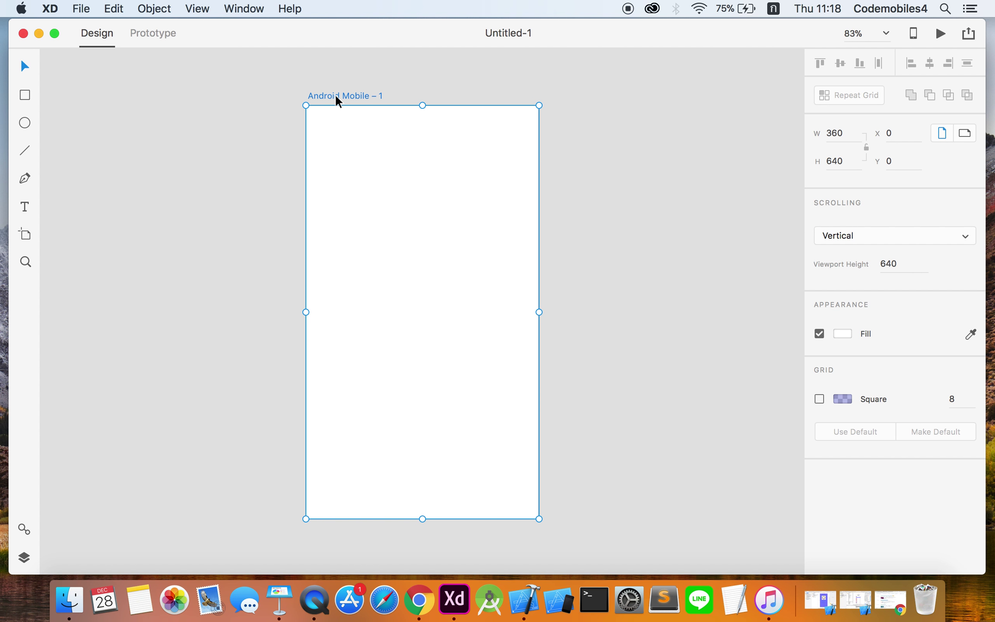
{"action": "left_click", "coordinate": [338, 102]}
{"action": "double_click", "coordinate": [338, 102]}
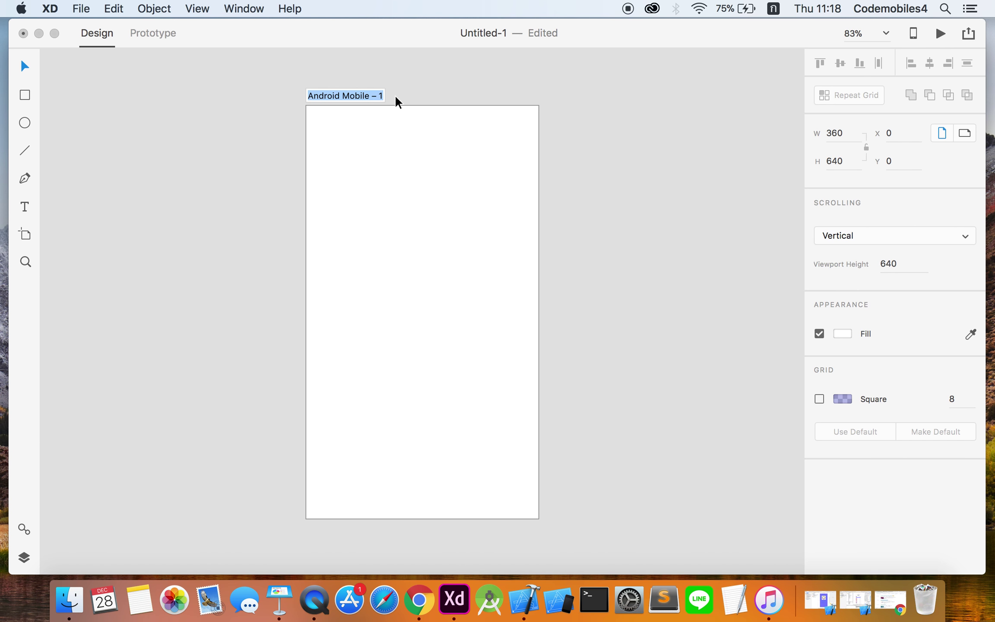
{"action": "type", "text": "ศน"}
{"action": "key", "text": "BackSpace"}
{"action": "key", "text": "BackSpace"}
{"action": "key", "text": "ctrl+space"}
{"action": "type", "text": "Login"}
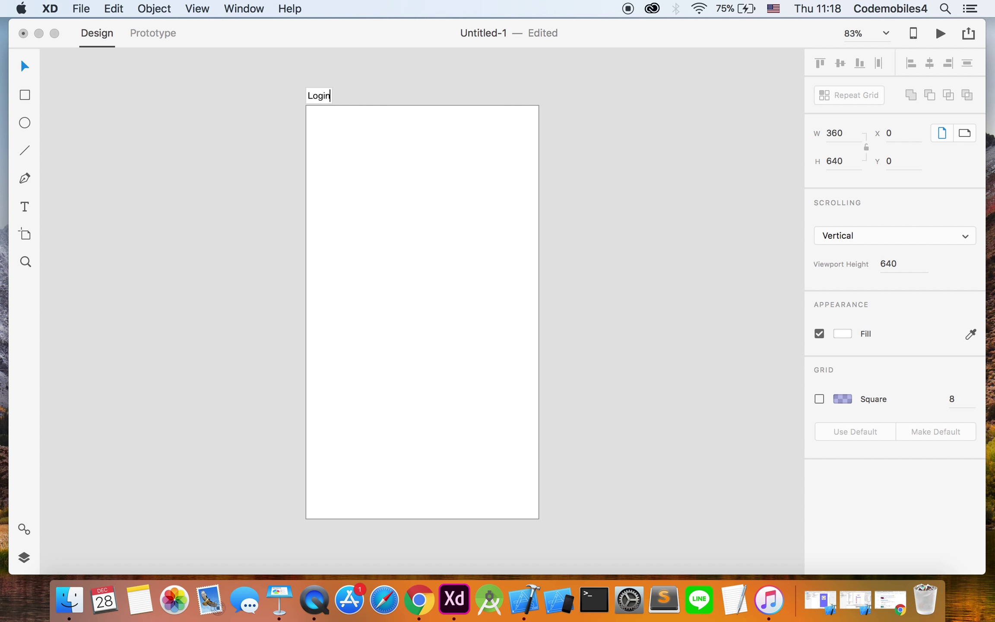
{"action": "key", "text": "Return"}
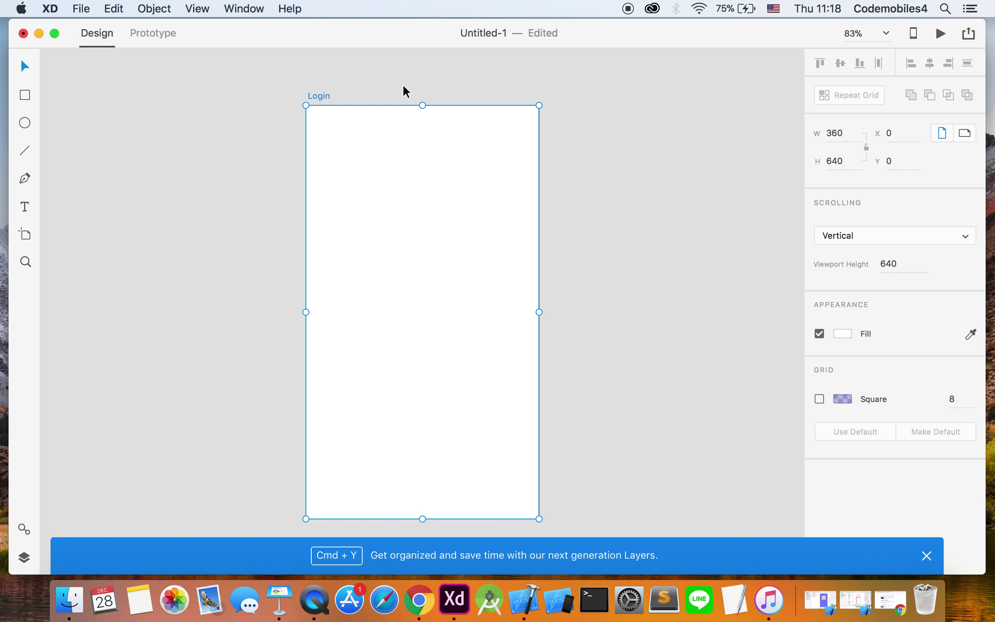
{"action": "left_click", "coordinate": [686, 195]}
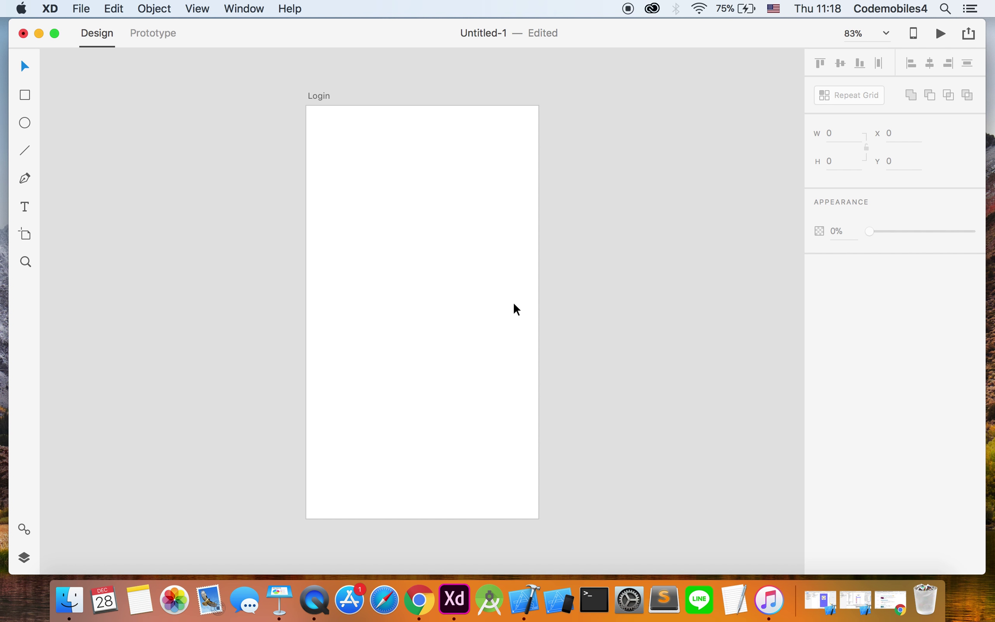
Pan the canvas in several directions around the Login artboard.
{"action": "scroll", "coordinate": [514, 305], "scroll_direction": "right", "scroll_amount": 5}
{"action": "scroll", "coordinate": [514, 305], "scroll_direction": "left", "scroll_amount": 7}
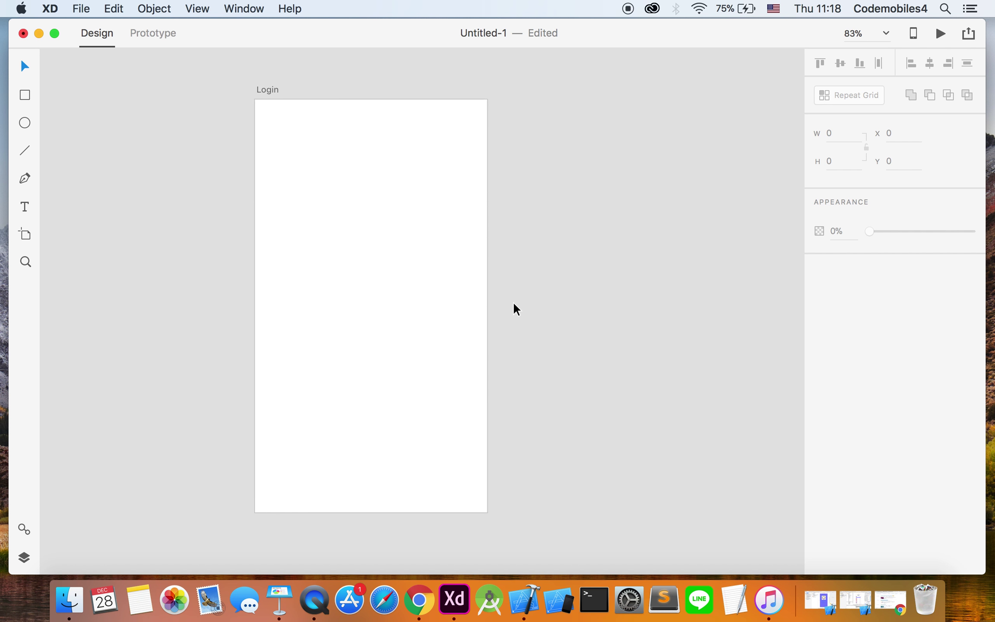
{"action": "scroll", "coordinate": [515, 305], "scroll_direction": "down", "scroll_amount": 3}
{"action": "scroll", "coordinate": [516, 309], "scroll_direction": "right", "scroll_amount": 3}
{"action": "scroll", "coordinate": [516, 309], "scroll_direction": "left", "scroll_amount": 5}
{"action": "scroll", "coordinate": [516, 308], "scroll_direction": "up", "scroll_amount": 2}
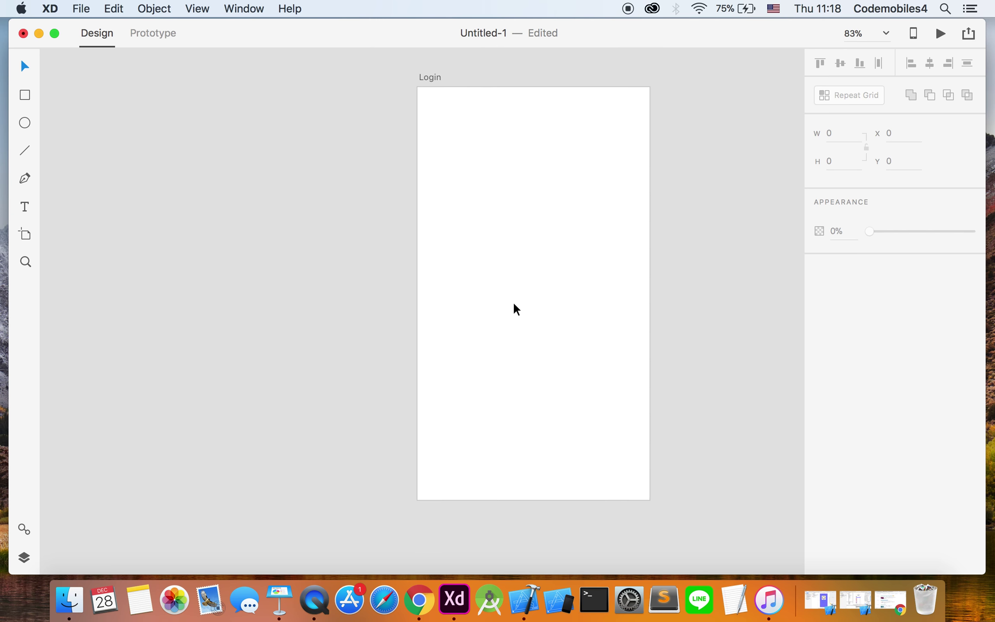
{"action": "scroll", "coordinate": [516, 308], "scroll_direction": "right", "scroll_amount": 4}
{"action": "scroll", "coordinate": [516, 309], "scroll_direction": "up", "scroll_amount": 3}
{"action": "scroll", "coordinate": [516, 309], "scroll_direction": "left", "scroll_amount": 2}
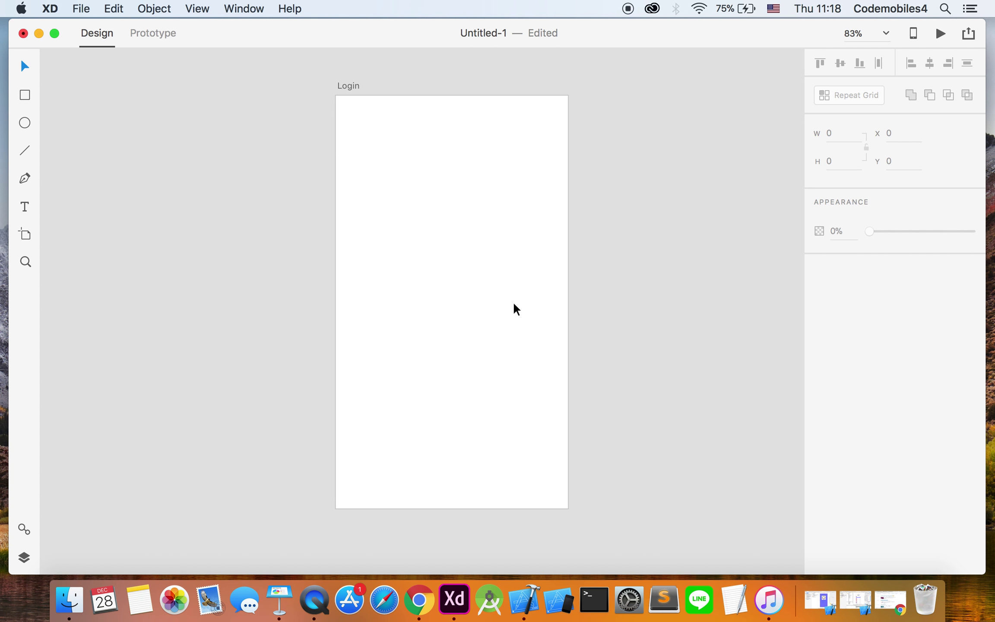
{"action": "key", "text": "space"}
{"action": "left_click_drag", "start_coordinate": [480, 284], "coordinate": [434, 310]}
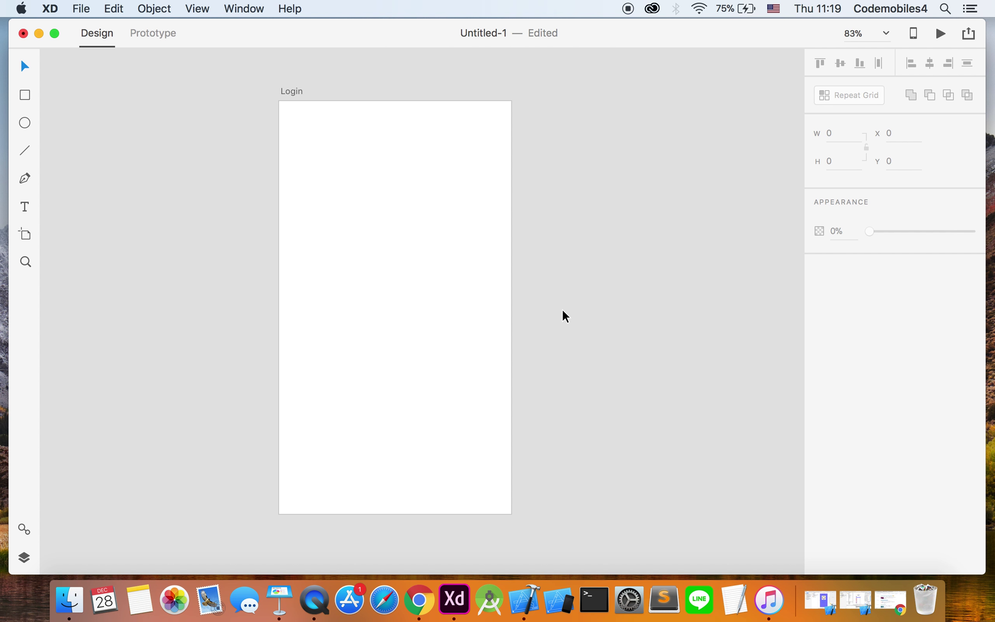
Zoom the canvas smoothly in and out to view the Login artboard at different magnifications.
{"action": "scroll", "coordinate": [564, 315], "scroll_direction": "up", "scroll_amount": 5}
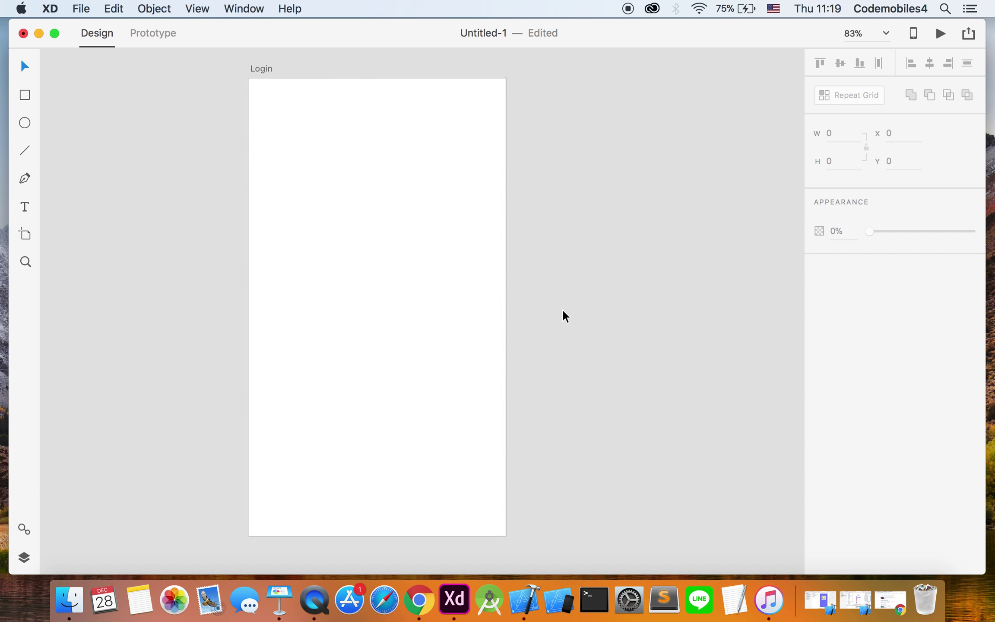
{"action": "scroll", "coordinate": [563, 315], "scroll_direction": "down", "scroll_amount": 7}
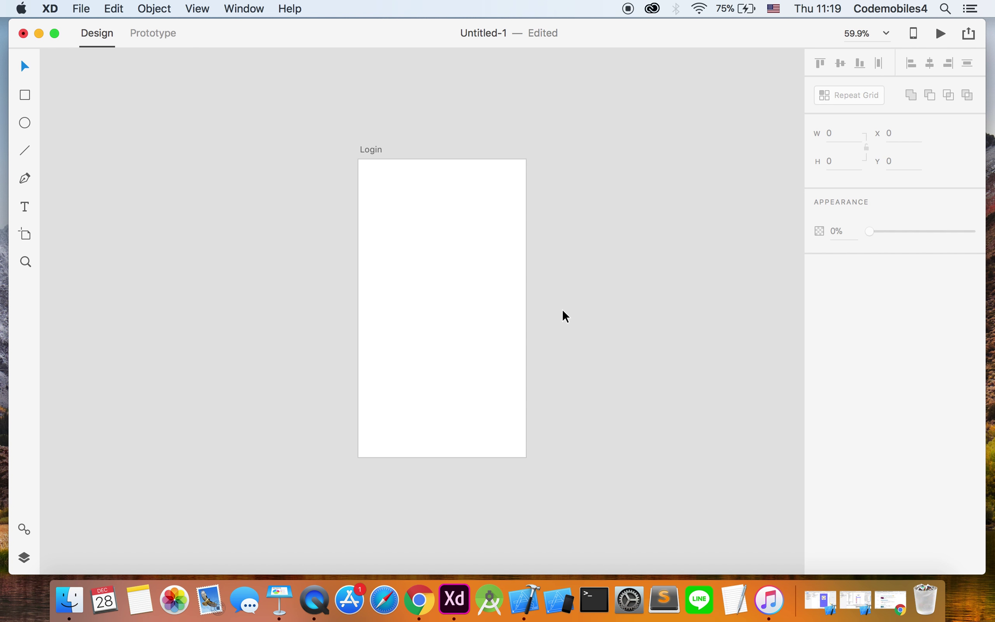
{"action": "scroll", "coordinate": [563, 315], "scroll_direction": "down", "scroll_amount": 4}
{"action": "scroll", "coordinate": [563, 315], "scroll_direction": "up", "scroll_amount": 6}
{"action": "scroll", "coordinate": [563, 316], "scroll_direction": "down", "scroll_amount": 4}
{"action": "scroll", "coordinate": [564, 315], "scroll_direction": "up", "scroll_amount": 3}
{"action": "scroll", "coordinate": [586, 286], "scroll_direction": "up", "scroll_amount": 1}
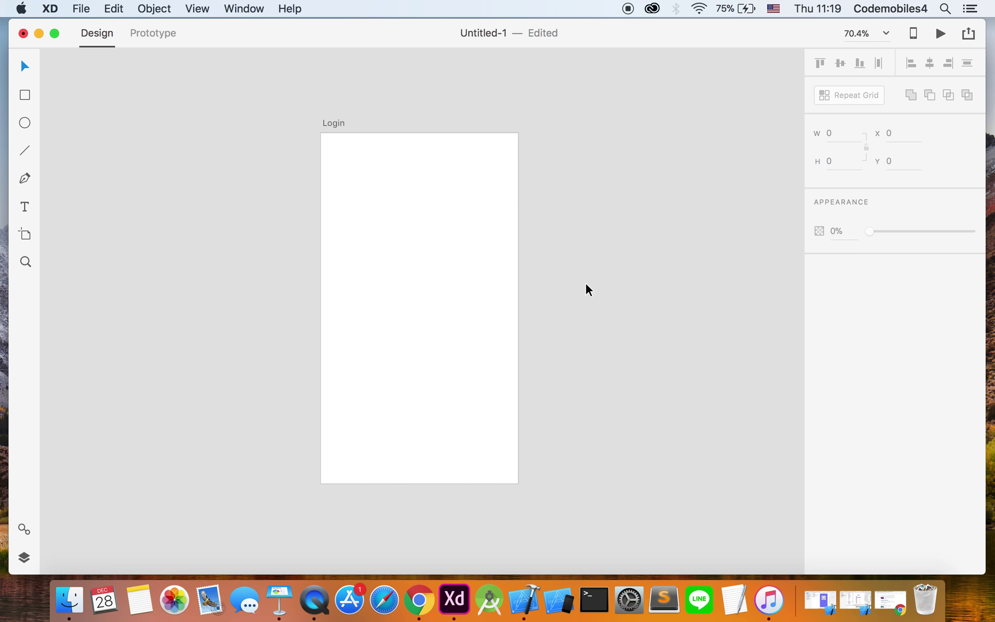
{"action": "scroll", "coordinate": [588, 281], "scroll_direction": "up", "scroll_amount": 2}
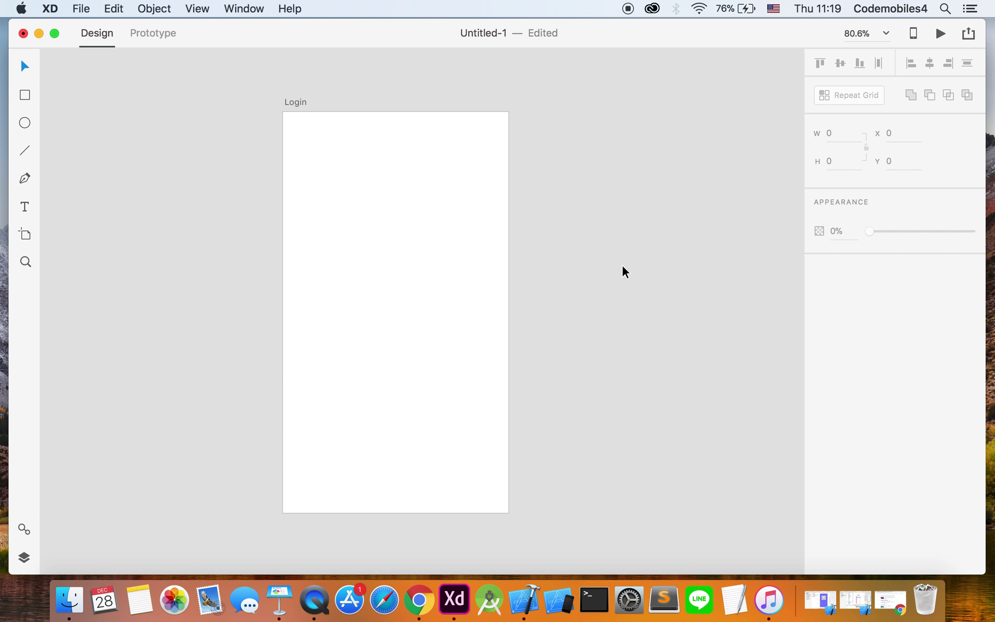
{"action": "scroll", "coordinate": [640, 269], "scroll_direction": "down", "scroll_amount": 3}
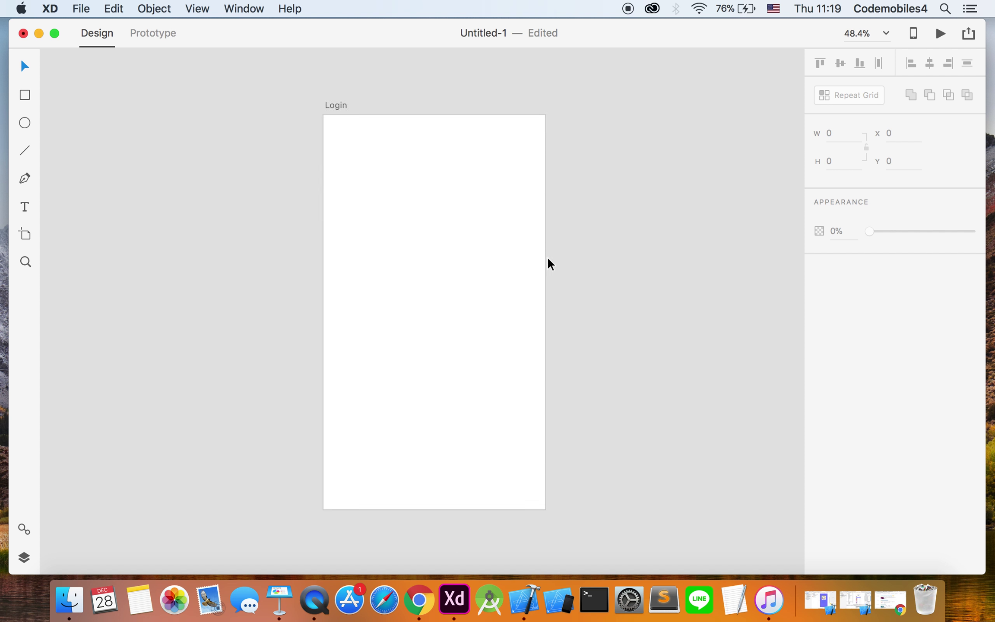
{"action": "scroll", "coordinate": [469, 253], "scroll_direction": "up", "scroll_amount": 1}
{"action": "scroll", "coordinate": [451, 255], "scroll_direction": "down", "scroll_amount": 3}
{"action": "scroll", "coordinate": [447, 258], "scroll_direction": "up", "scroll_amount": 6}
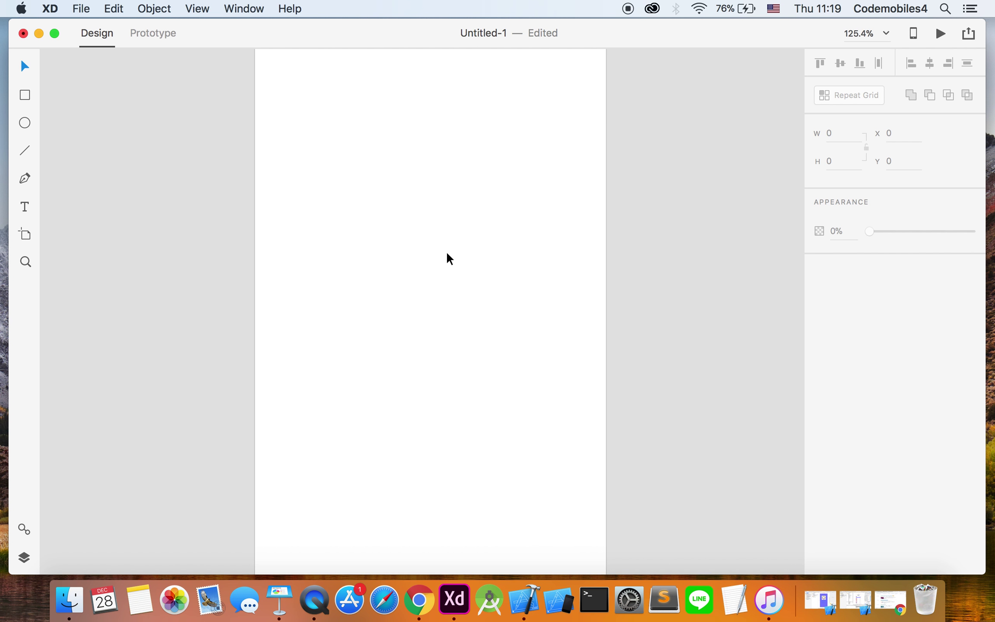
{"action": "scroll", "coordinate": [448, 255], "scroll_direction": "down", "scroll_amount": 3}
{"action": "scroll", "coordinate": [447, 255], "scroll_direction": "up", "scroll_amount": 2}
{"action": "scroll", "coordinate": [447, 255], "scroll_direction": "down", "scroll_amount": 2}
{"action": "scroll", "coordinate": [448, 254], "scroll_direction": "up", "scroll_amount": 2}
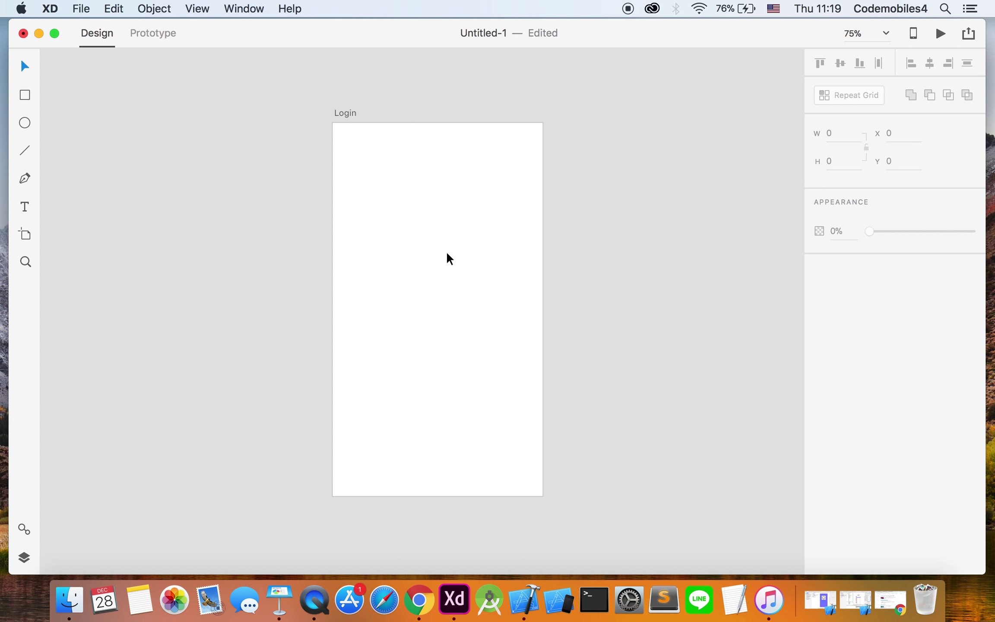
{"action": "scroll", "coordinate": [449, 258], "scroll_direction": "up", "scroll_amount": 1}
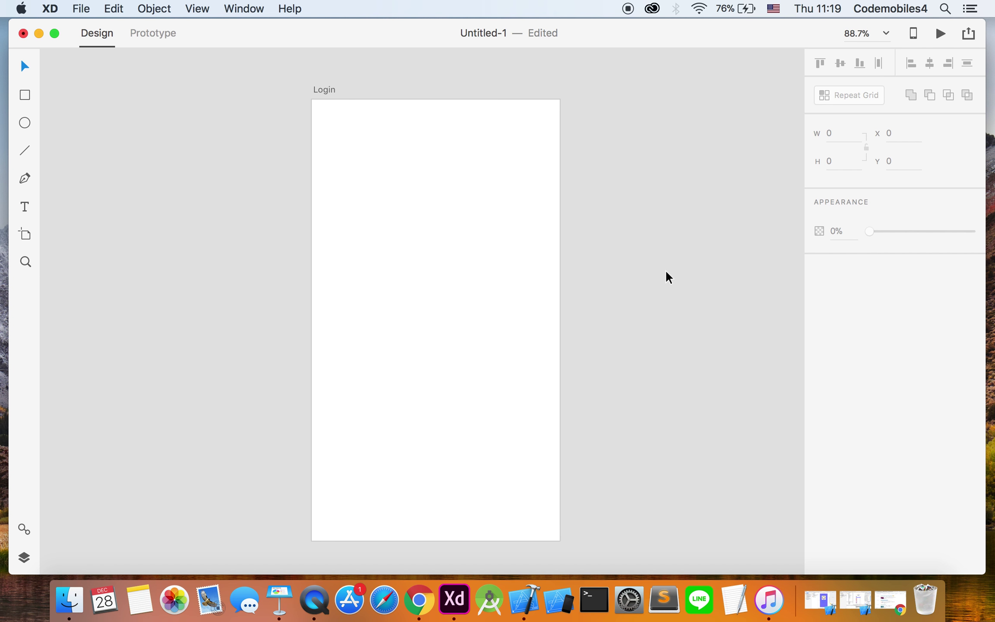
Step the canvas zoom repeatedly between the 50% and 75% levels, ending at 75%.
{"action": "key", "text": "super+minus"}
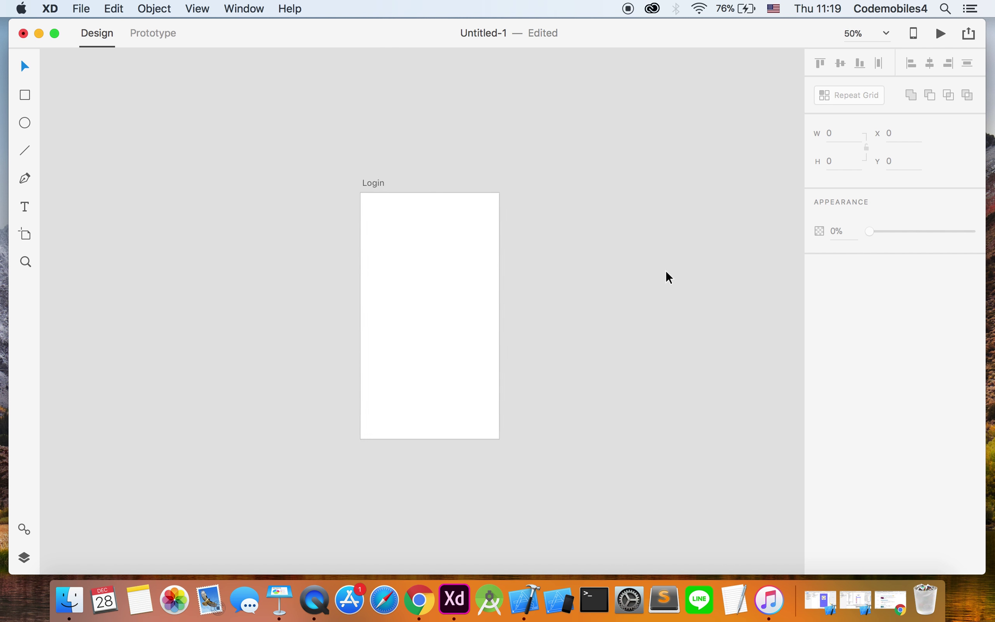
{"action": "key", "text": "super+plus"}
{"action": "key", "text": "super+minus"}
{"action": "key", "text": "super+minus"}
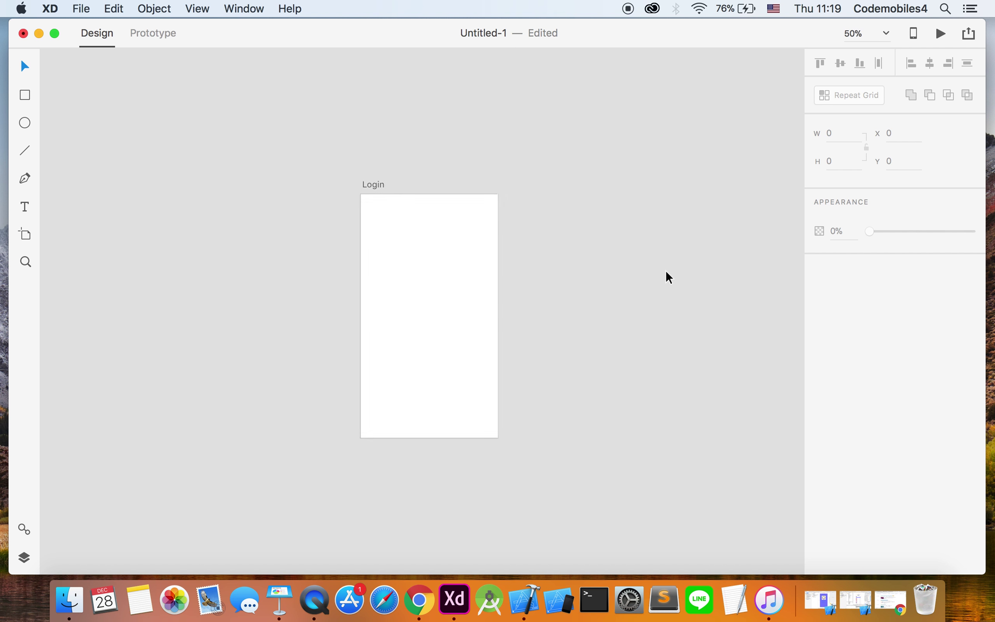
{"action": "key", "text": "super+plus"}
{"action": "key", "text": "super+minus"}
{"action": "key", "text": "super+plus"}
{"action": "key", "text": "super+minus"}
{"action": "key", "text": "super+plus"}
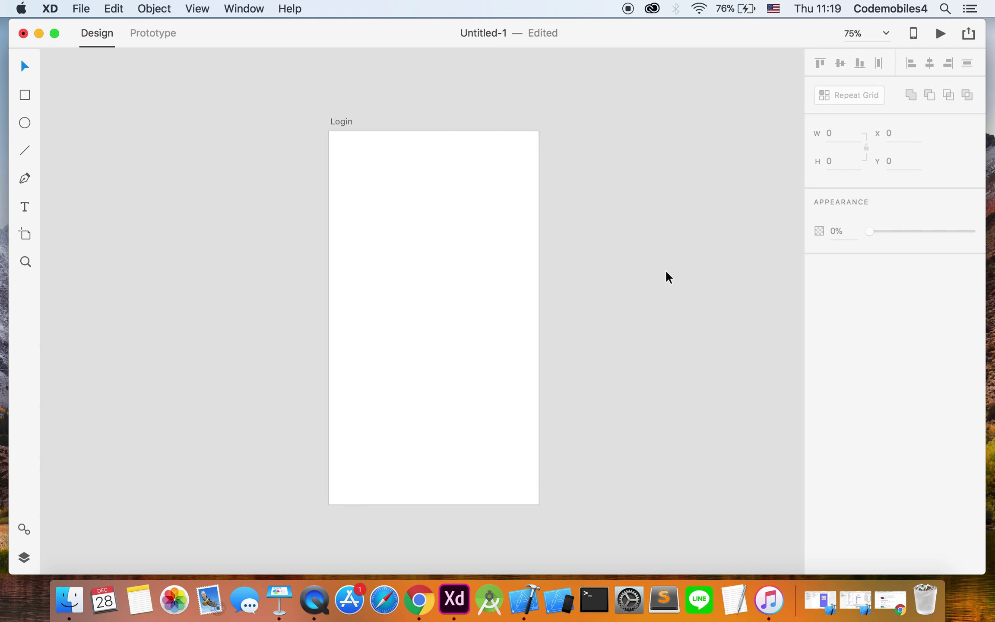
{"action": "key", "text": "super+minus"}
{"action": "key", "text": "super+plus"}
{"action": "key", "text": "super+minus"}
{"action": "key", "text": "super+plus"}
Use the Zoom tool to magnify the Login artboard up to 200% and bring it back to 75%.
{"action": "key", "text": "z"}
{"action": "left_click", "coordinate": [455, 297]}
{"action": "left_click", "coordinate": [438, 290]}
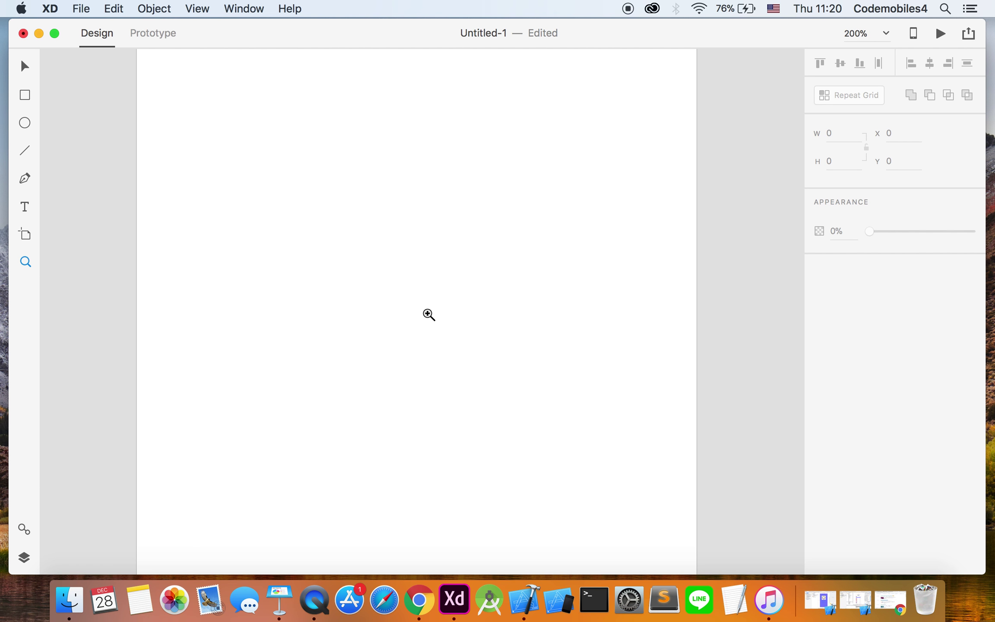
{"action": "left_click", "coordinate": [441, 289], "text": "alt"}
{"action": "left_click", "coordinate": [440, 289], "text": "alt"}
{"action": "left_click", "coordinate": [441, 290], "text": "alt"}
{"action": "left_click", "coordinate": [440, 289]}
{"action": "left_click", "coordinate": [441, 290]}
{"action": "left_click", "coordinate": [440, 290], "text": "alt"}
{"action": "left_click", "coordinate": [393, 293], "text": "alt"}
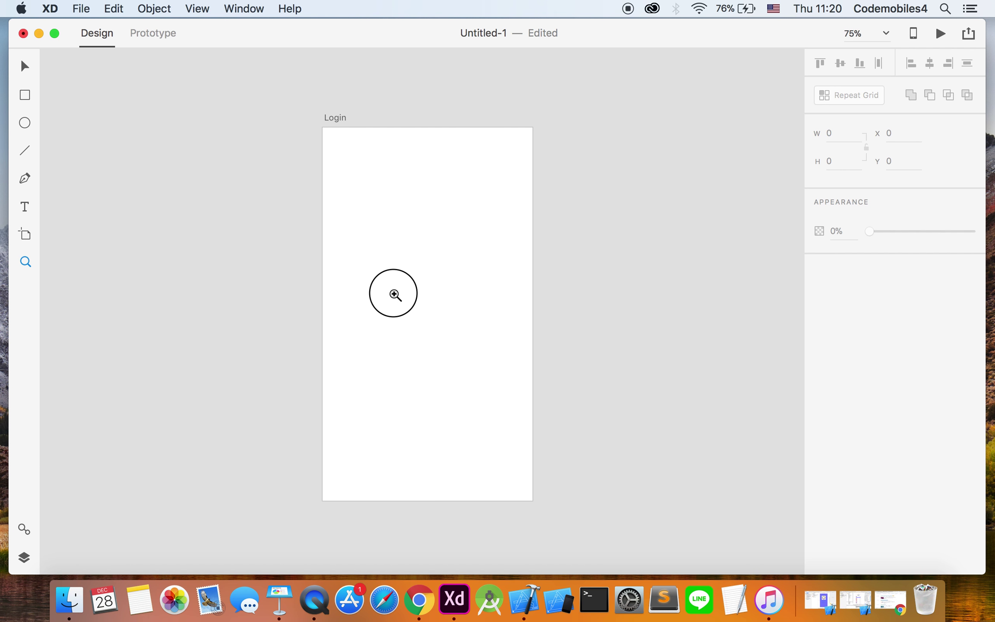
{"action": "left_click", "coordinate": [496, 286]}
{"action": "mouse_move", "coordinate": [497, 287]}
{"action": "left_mouse_down"}
{"action": "mouse_move", "coordinate": [315, 278]}
{"action": "mouse_move", "coordinate": [599, 284]}
{"action": "mouse_move", "coordinate": [271, 270]}
{"action": "mouse_move", "coordinate": [541, 267]}
{"action": "mouse_move", "coordinate": [491, 280]}
{"action": "mouse_move", "coordinate": [544, 289]}
{"action": "mouse_move", "coordinate": [502, 278]}
{"action": "mouse_move", "coordinate": [509, 279]}
{"action": "left_mouse_up"}
Add an iPhone 6/7 Plus artboard (414 × 736) beside the Login artboard.
{"action": "scroll", "coordinate": [509, 279], "scroll_direction": "right", "scroll_amount": 5}
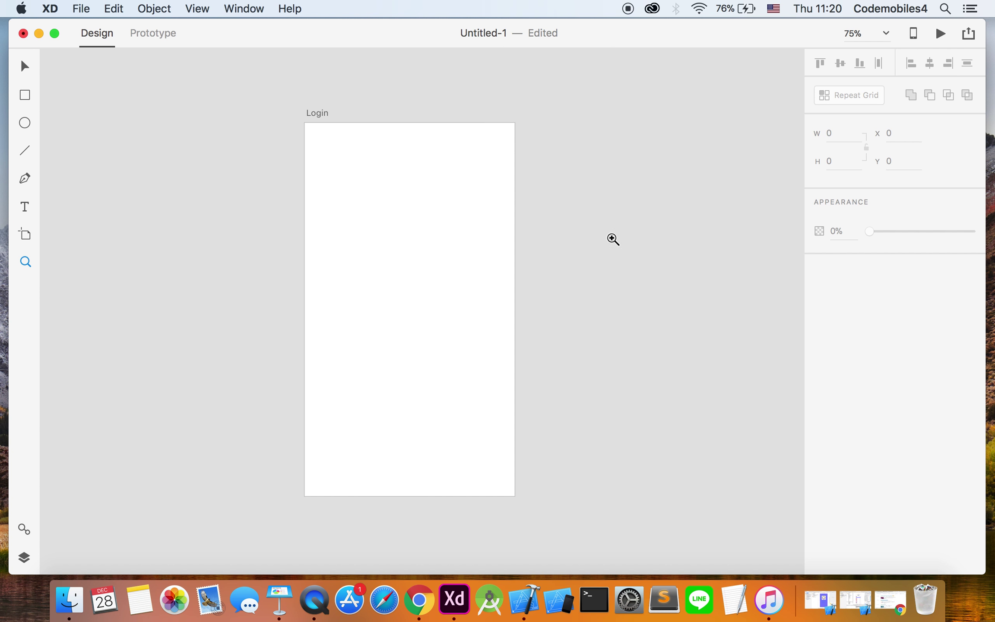
{"action": "scroll", "coordinate": [568, 236], "scroll_direction": "right", "scroll_amount": 2}
{"action": "scroll", "coordinate": [568, 236], "scroll_direction": "right", "scroll_amount": 2}
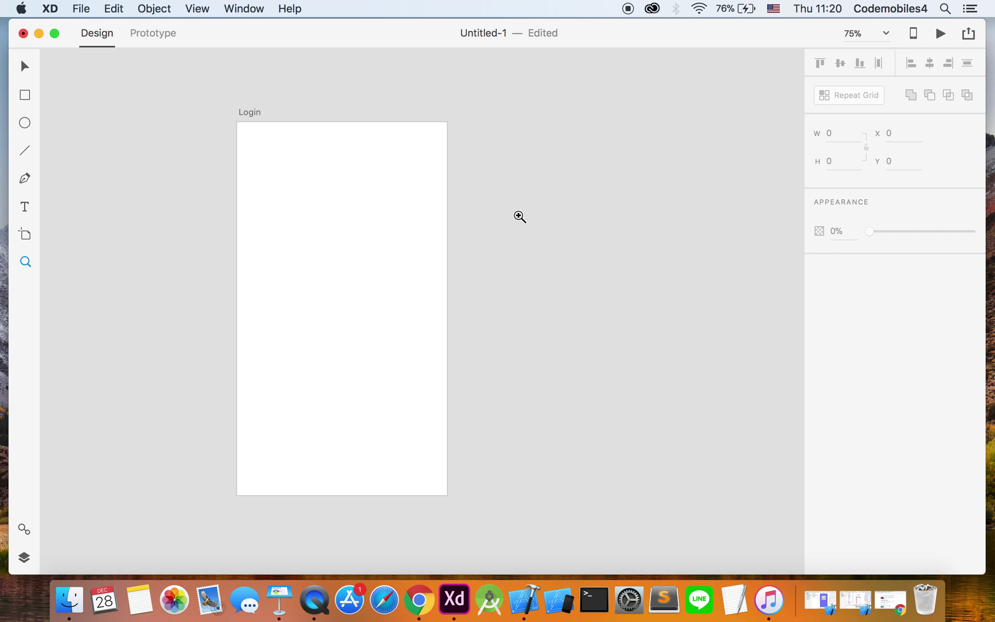
{"action": "left_click", "coordinate": [26, 239]}
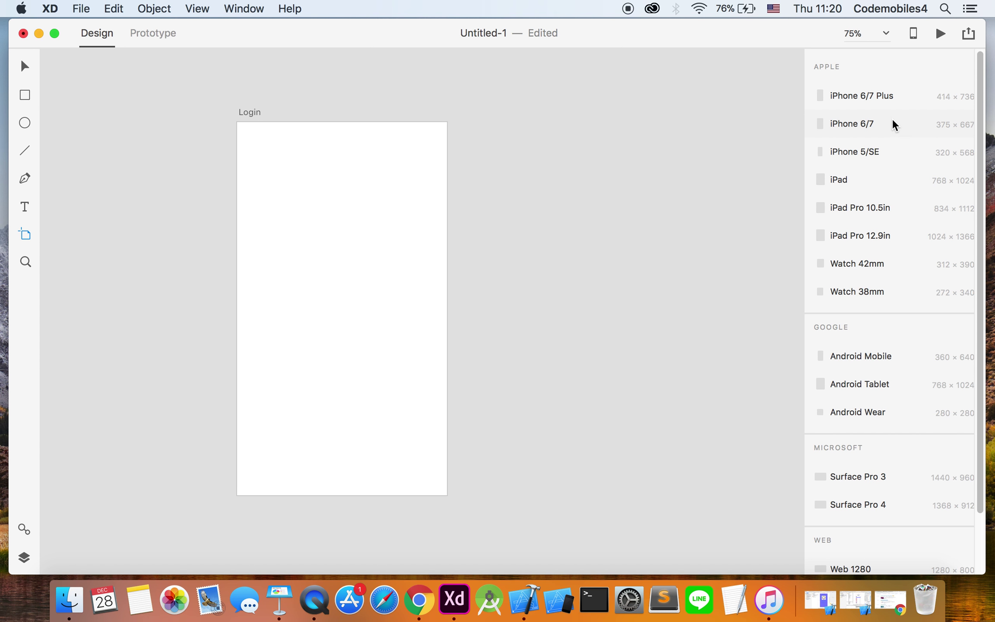
{"action": "scroll", "coordinate": [881, 365], "scroll_direction": "down", "scroll_amount": 3}
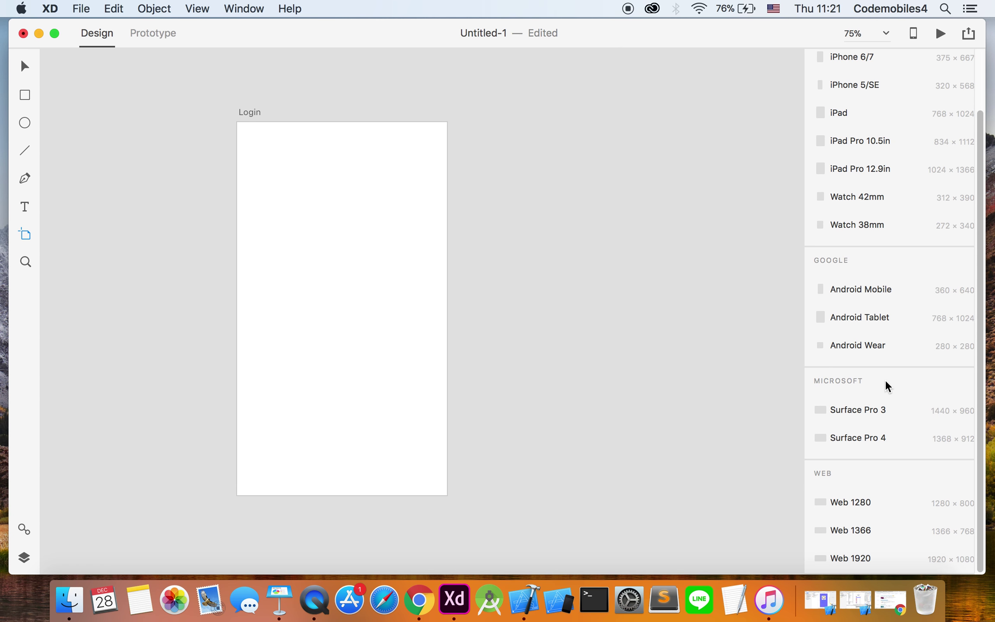
{"action": "scroll", "coordinate": [885, 384], "scroll_direction": "up", "scroll_amount": 3}
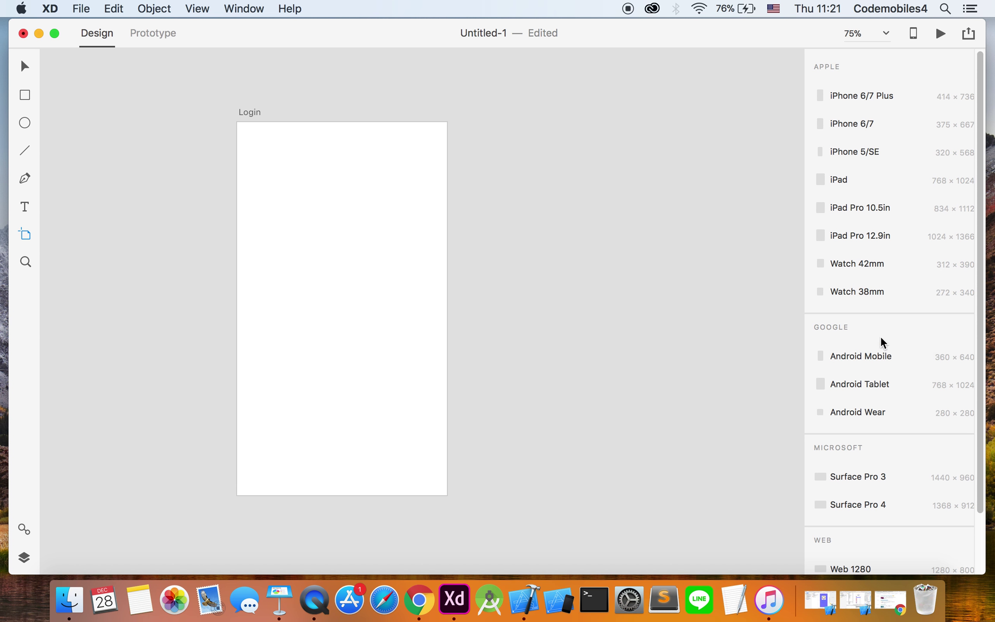
{"action": "left_click", "coordinate": [877, 97]}
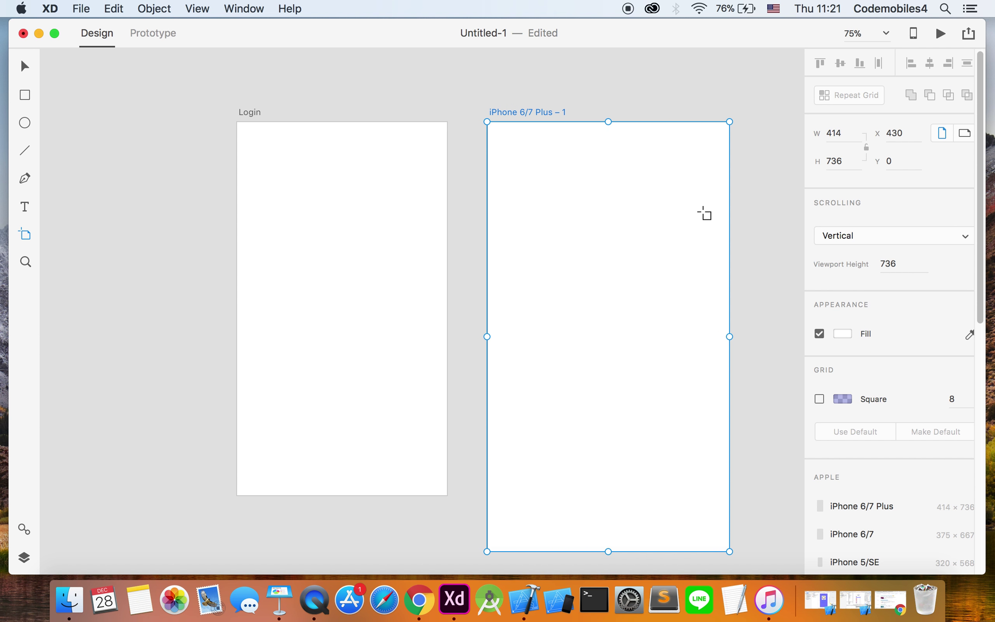
Place two more iPhone 6/7 Plus artboards in the same row, to the right of the first one.
{"action": "scroll", "coordinate": [699, 218], "scroll_direction": "right", "scroll_amount": 10}
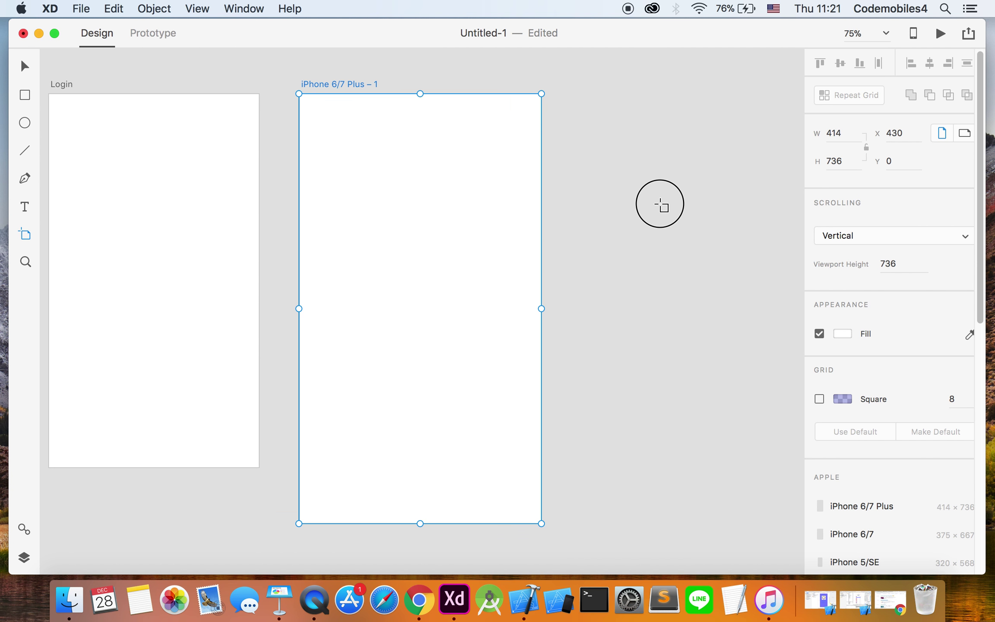
{"action": "scroll", "coordinate": [660, 204], "scroll_direction": "right", "scroll_amount": 8}
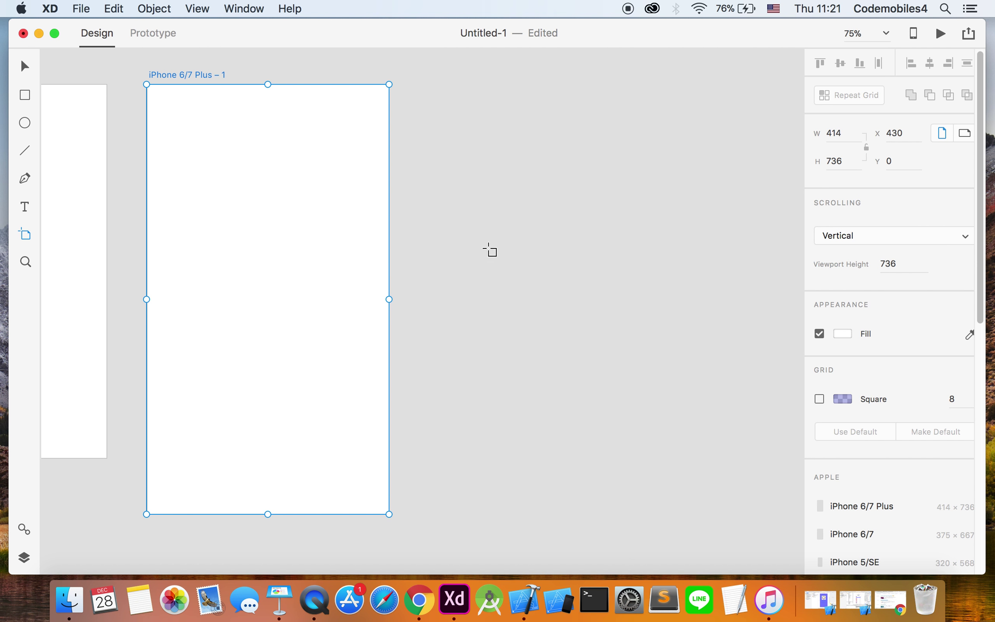
{"action": "left_click", "coordinate": [503, 271]}
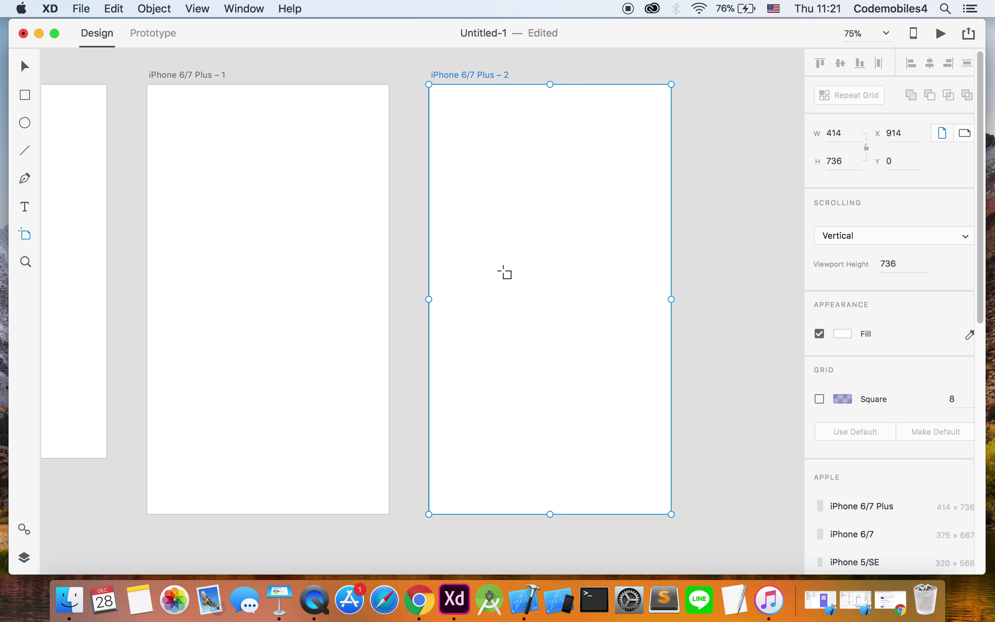
{"action": "scroll", "coordinate": [532, 285], "scroll_direction": "right", "scroll_amount": 5}
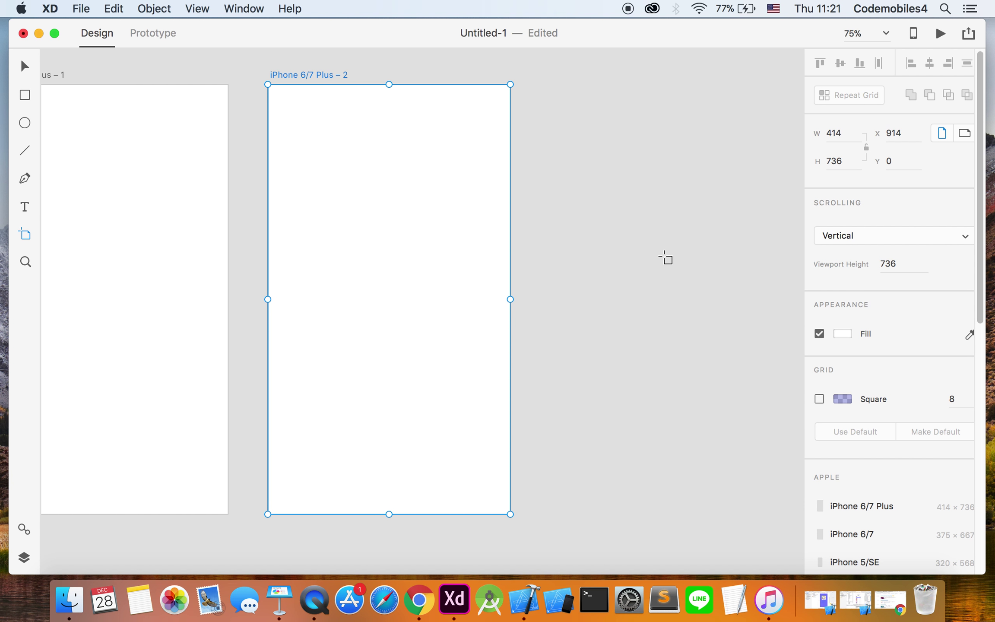
{"action": "left_click", "coordinate": [664, 259]}
{"action": "scroll", "coordinate": [684, 260], "scroll_direction": "right", "scroll_amount": 5}
{"action": "left_click_drag", "start_coordinate": [630, 249], "coordinate": [468, 244]}
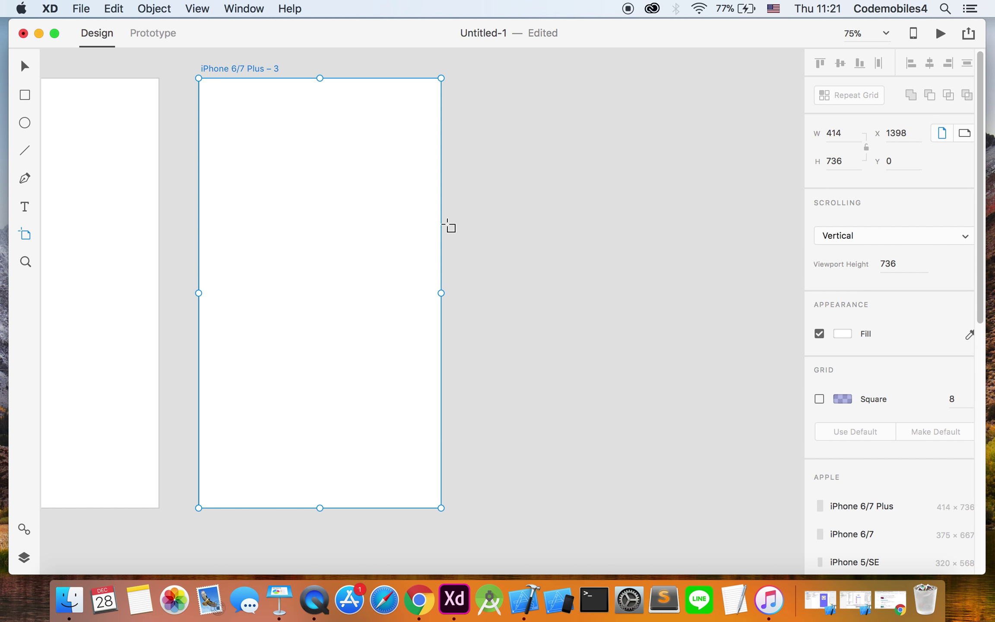
Zoom out to 33% to view all four artboards, deselect them, and bring the row into view at 50%.
{"action": "scroll", "coordinate": [481, 231], "scroll_direction": "left", "scroll_amount": 10}
{"action": "key", "text": "z"}
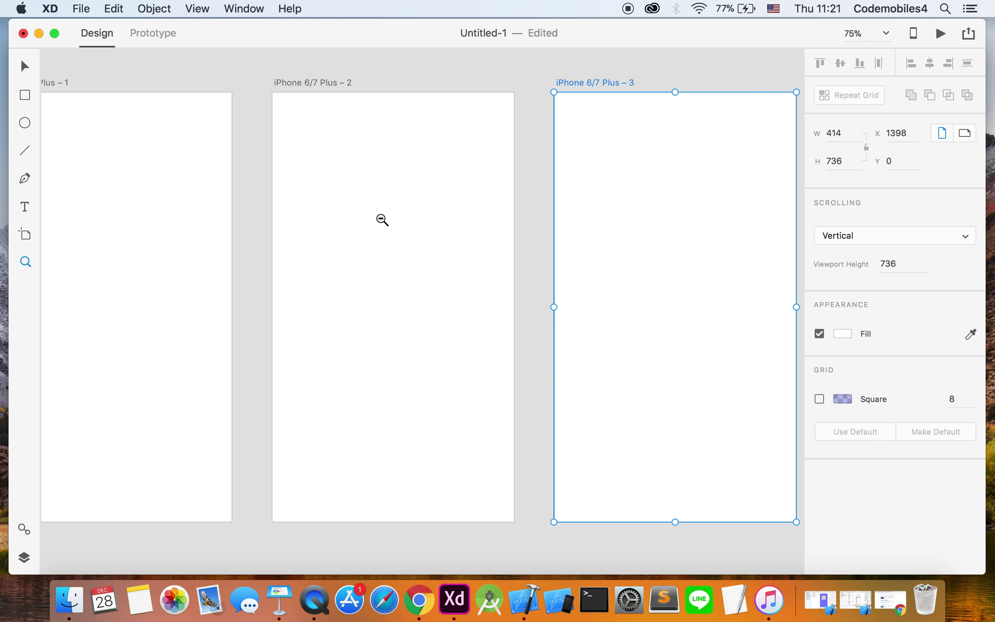
{"action": "left_click", "coordinate": [413, 253], "text": "alt"}
{"action": "left_click", "coordinate": [372, 248], "text": "alt"}
{"action": "key", "text": "v"}
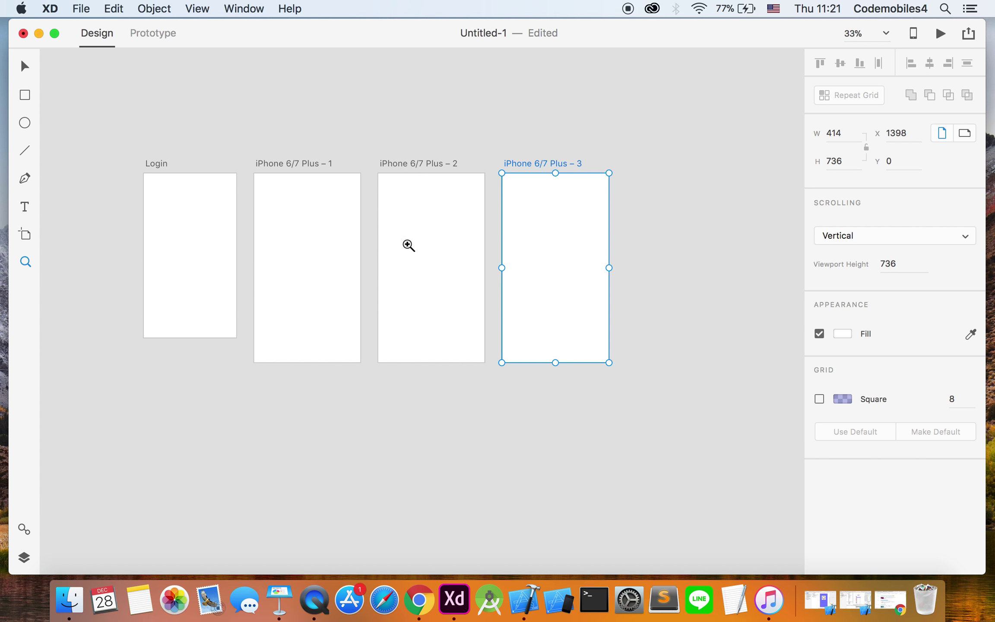
{"action": "key", "text": "space"}
{"action": "left_click_drag", "start_coordinate": [255, 106], "coordinate": [309, 111]}
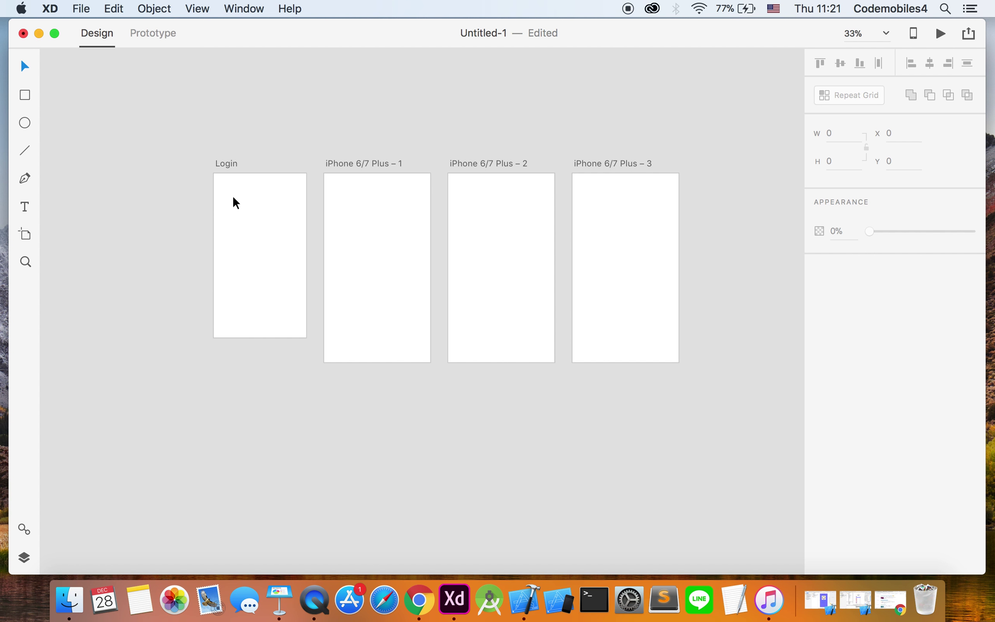
{"action": "key", "text": "super+equal"}
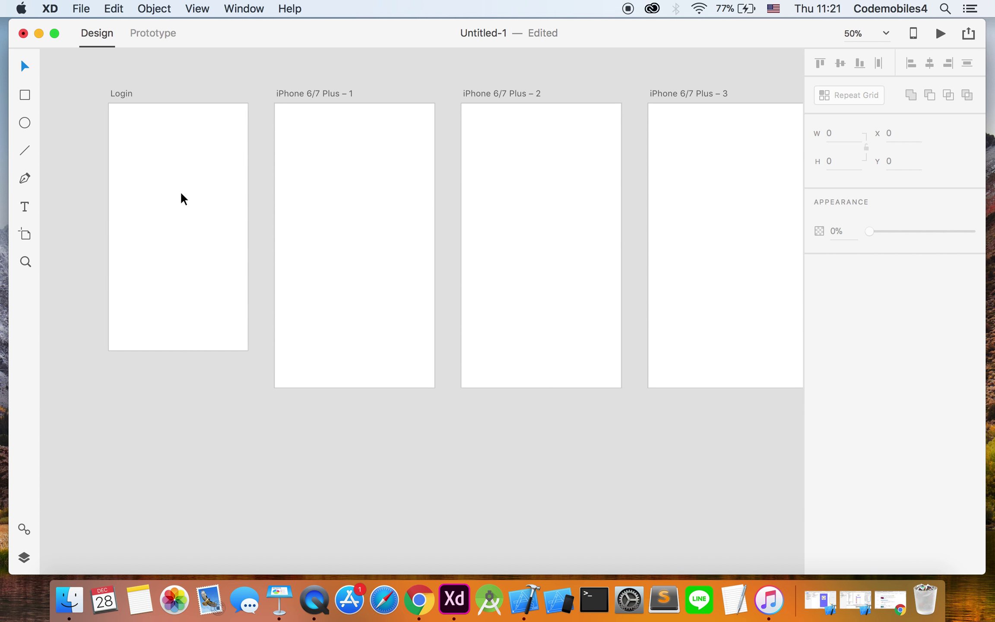
{"action": "key", "text": "space"}
{"action": "left_click_drag", "start_coordinate": [333, 222], "coordinate": [399, 242]}
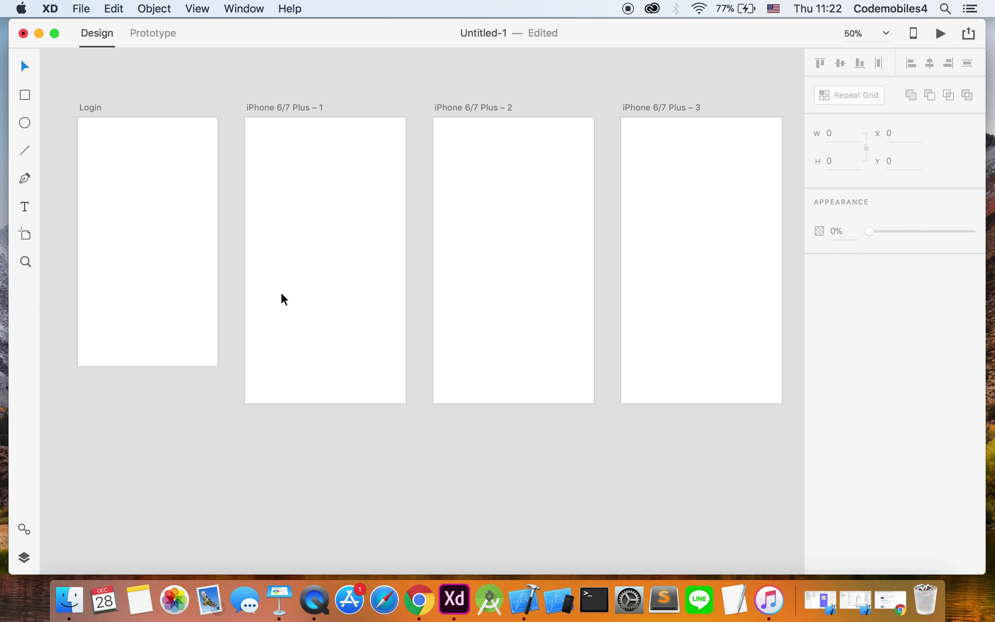
Select the Login and iPhone artboards one after another to examine their properties, and clear the selection.
{"action": "left_click", "coordinate": [92, 107]}
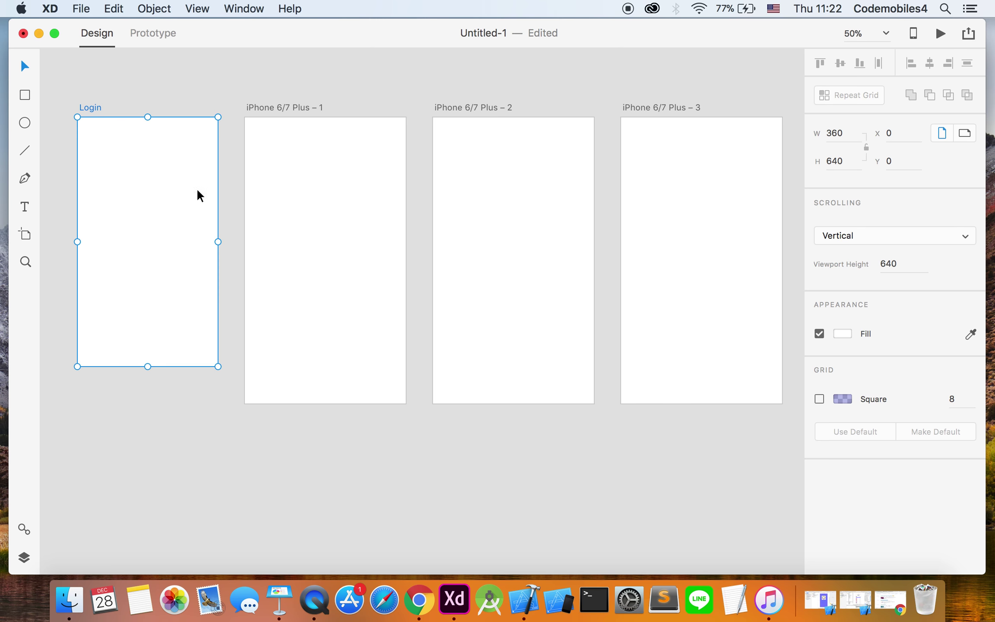
{"action": "left_click", "coordinate": [338, 193]}
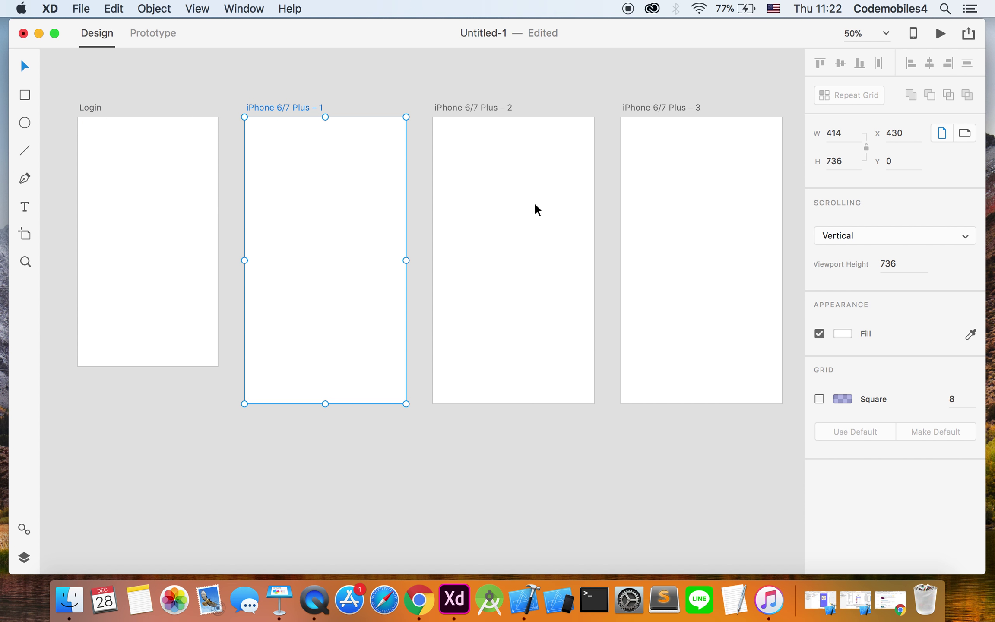
{"action": "left_click", "coordinate": [501, 215]}
{"action": "left_click", "coordinate": [700, 214]}
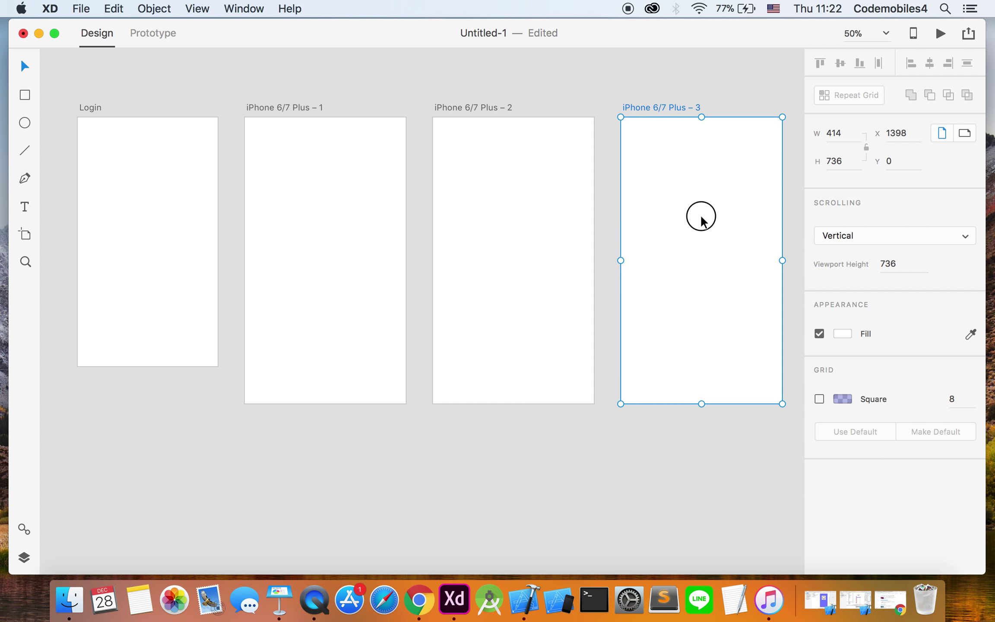
{"action": "left_click", "coordinate": [438, 214]}
{"action": "left_click", "coordinate": [269, 211]}
{"action": "left_click", "coordinate": [190, 197]}
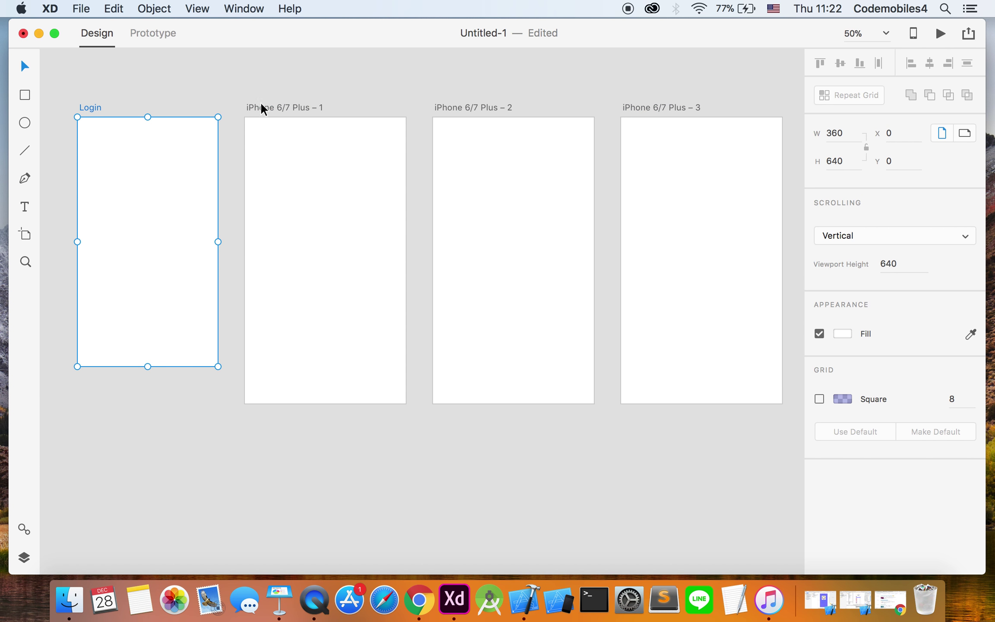
{"action": "left_click", "coordinate": [242, 93]}
Move the Login artboard left, away from the iPhone artboards, to about X -485.
{"action": "left_click_drag", "start_coordinate": [227, 145], "coordinate": [476, 191]}
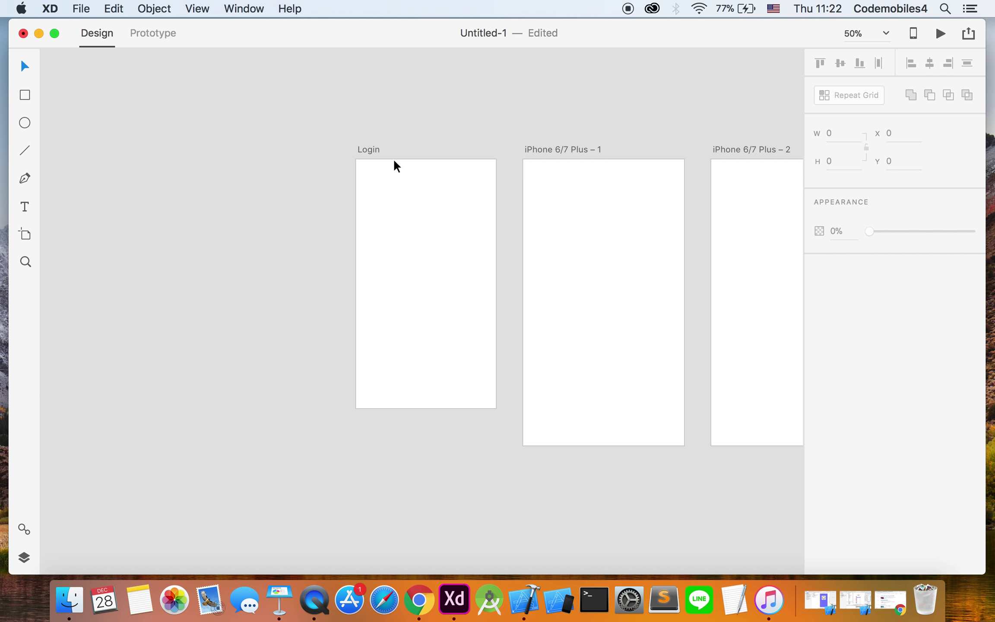
{"action": "key", "text": "super+equal"}
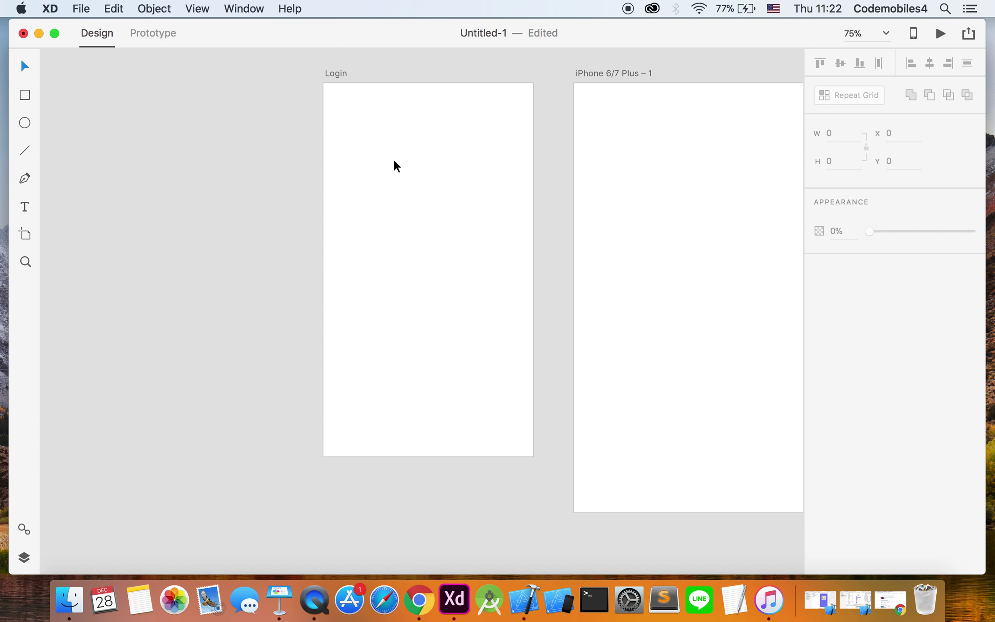
{"action": "left_click_drag", "start_coordinate": [394, 161], "coordinate": [144, 208]}
{"action": "scroll", "coordinate": [186, 207], "scroll_direction": "left", "scroll_amount": 4}
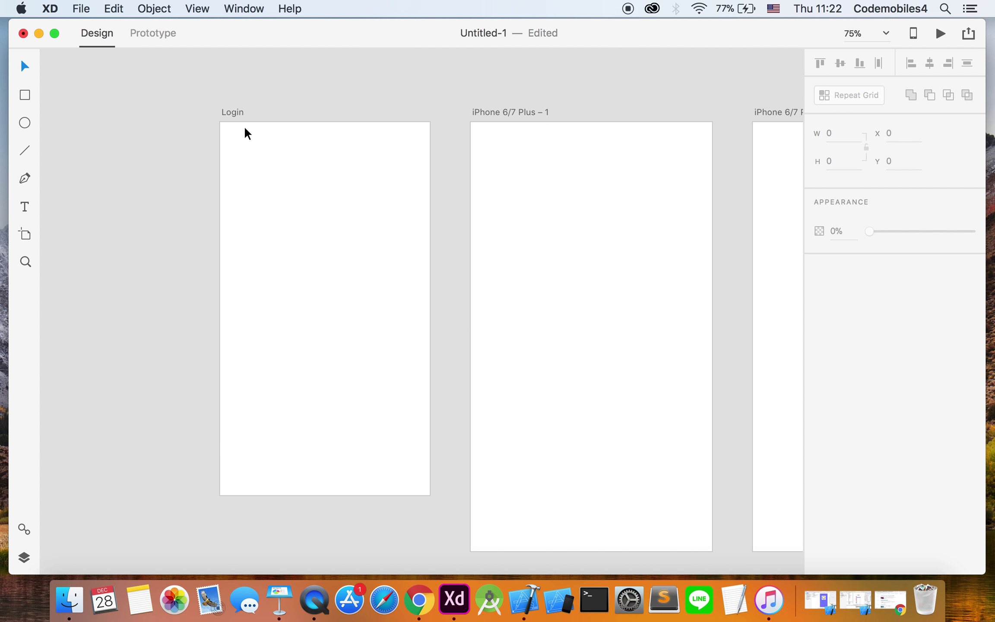
{"action": "left_click", "coordinate": [265, 184]}
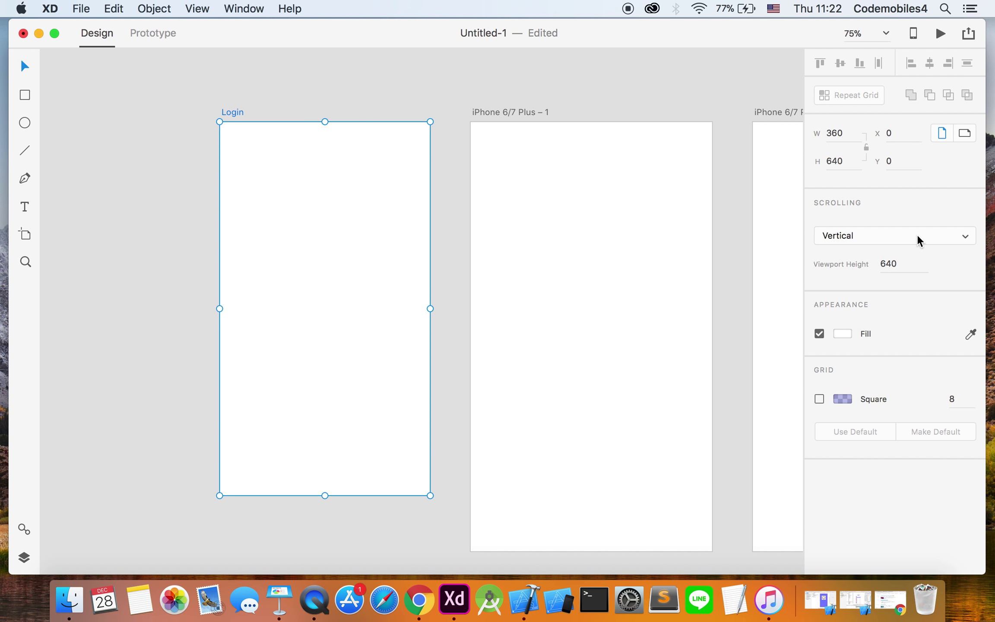
{"action": "left_click_drag", "start_coordinate": [517, 250], "coordinate": [693, 224]}
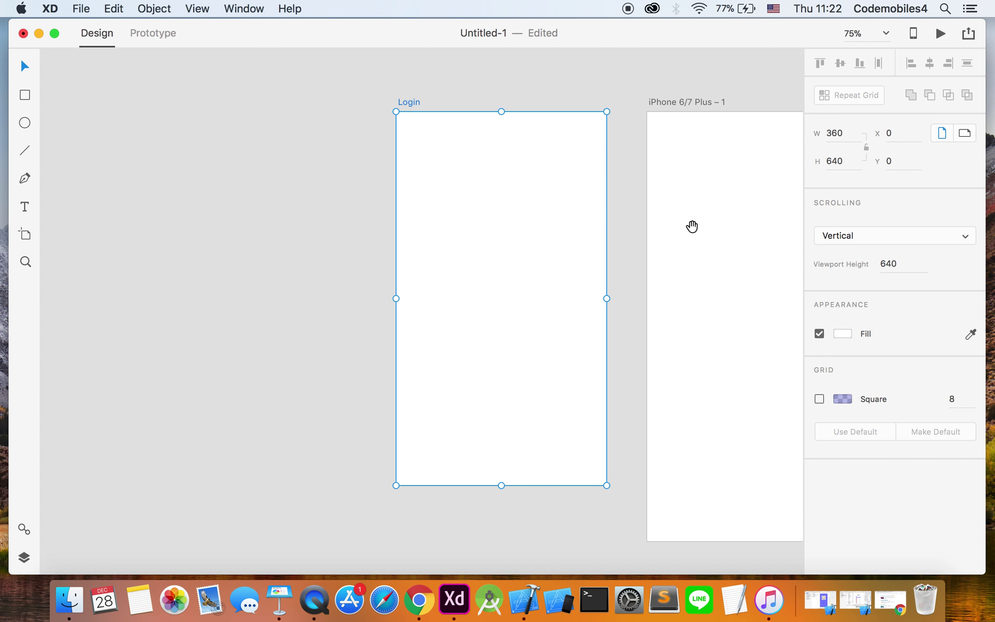
{"action": "left_click_drag", "start_coordinate": [481, 231], "coordinate": [220, 222]}
{"action": "left_click", "coordinate": [531, 205]}
{"action": "left_click", "coordinate": [250, 207]}
{"action": "left_click", "coordinate": [479, 227]}
{"action": "scroll", "coordinate": [322, 195], "scroll_direction": "left", "scroll_amount": 3}
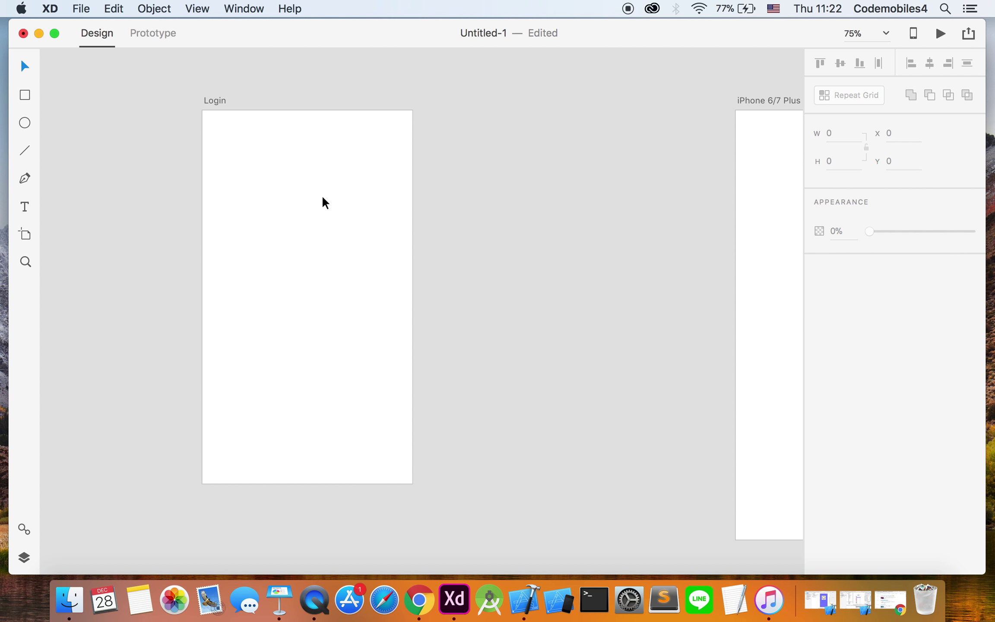
Switch the Login artboard to landscape orientation and back to portrait.
{"action": "left_click", "coordinate": [322, 195]}
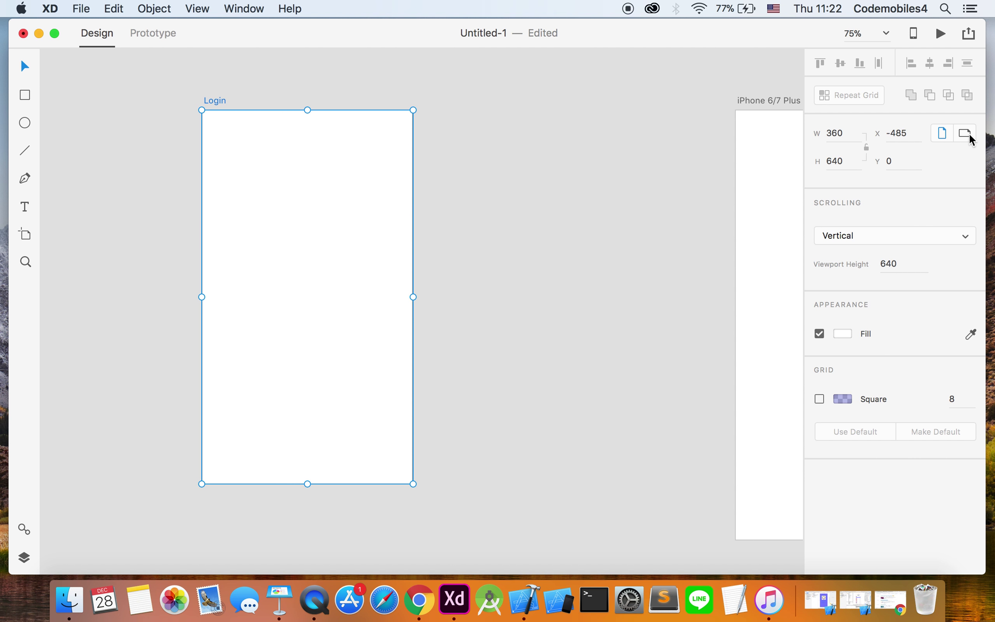
{"action": "left_click", "coordinate": [956, 134]}
{"action": "left_click", "coordinate": [941, 134]}
{"action": "key", "text": "super+z"}
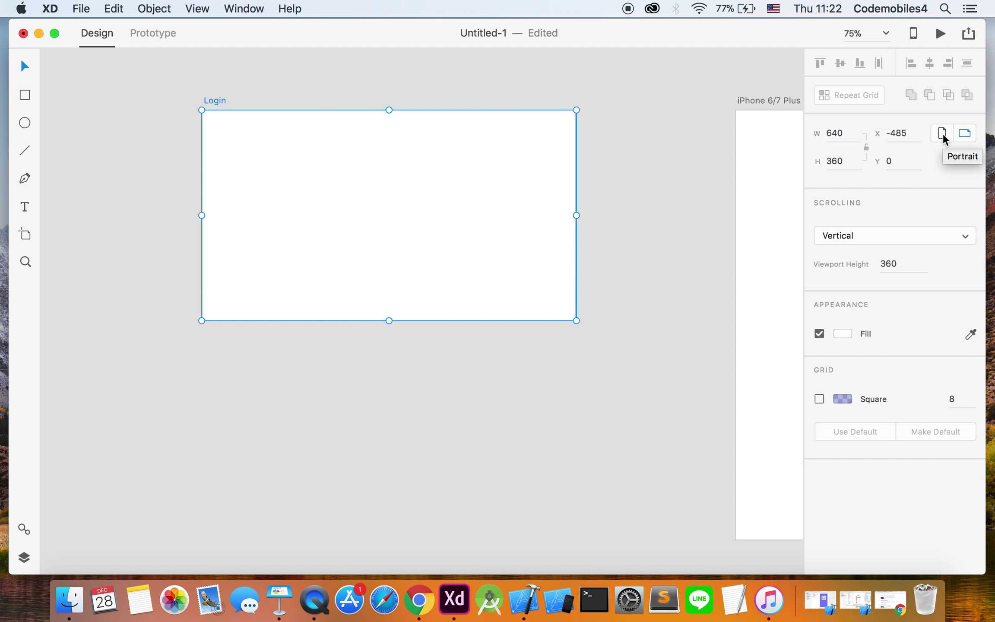
{"action": "left_click", "coordinate": [942, 133]}
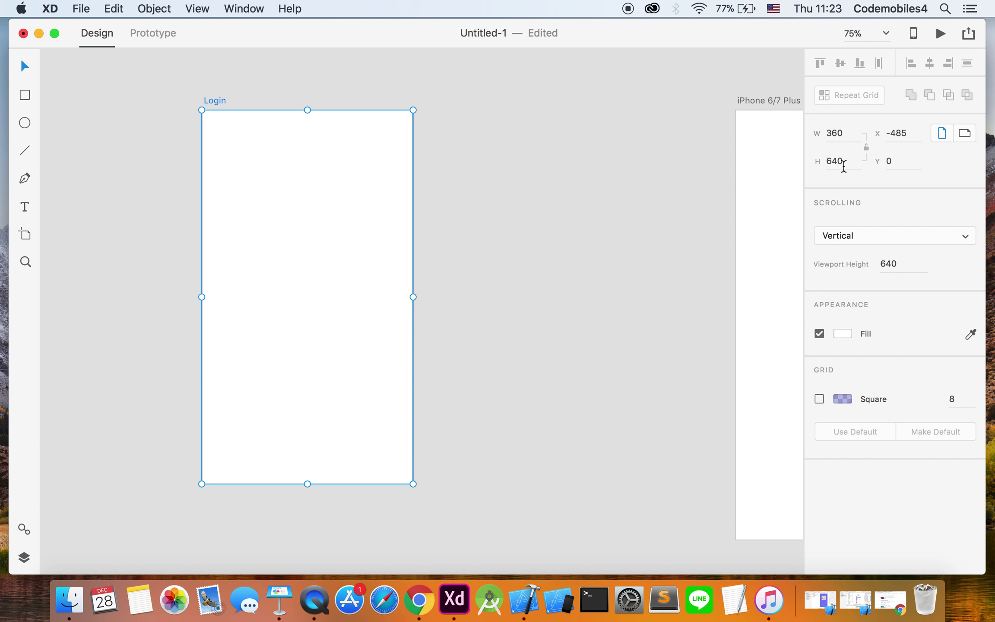
Set the Login artboard's height to 1200 and inspect its extended area below the viewport line.
{"action": "scroll", "coordinate": [376, 242], "scroll_direction": "down", "scroll_amount": 3}
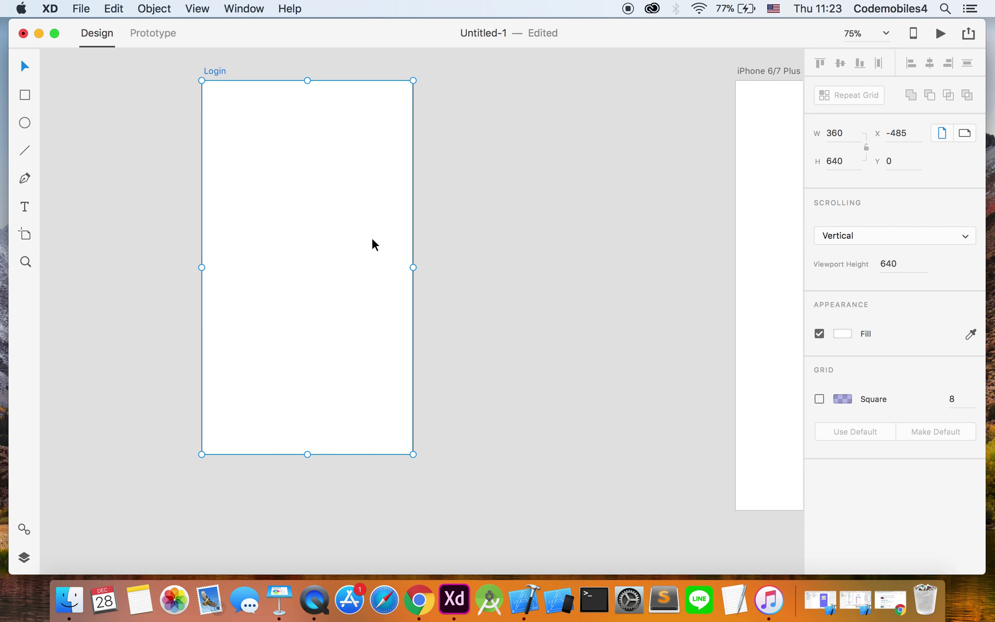
{"action": "scroll", "coordinate": [372, 240], "scroll_direction": "down", "scroll_amount": 10}
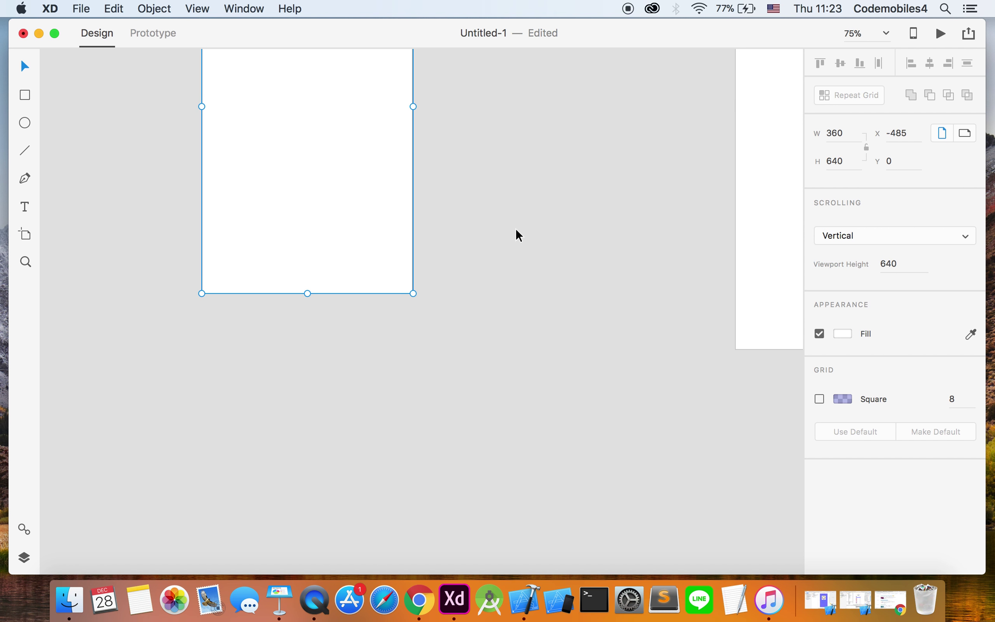
{"action": "scroll", "coordinate": [514, 231], "scroll_direction": "up", "scroll_amount": 11}
{"action": "left_click", "coordinate": [852, 164]}
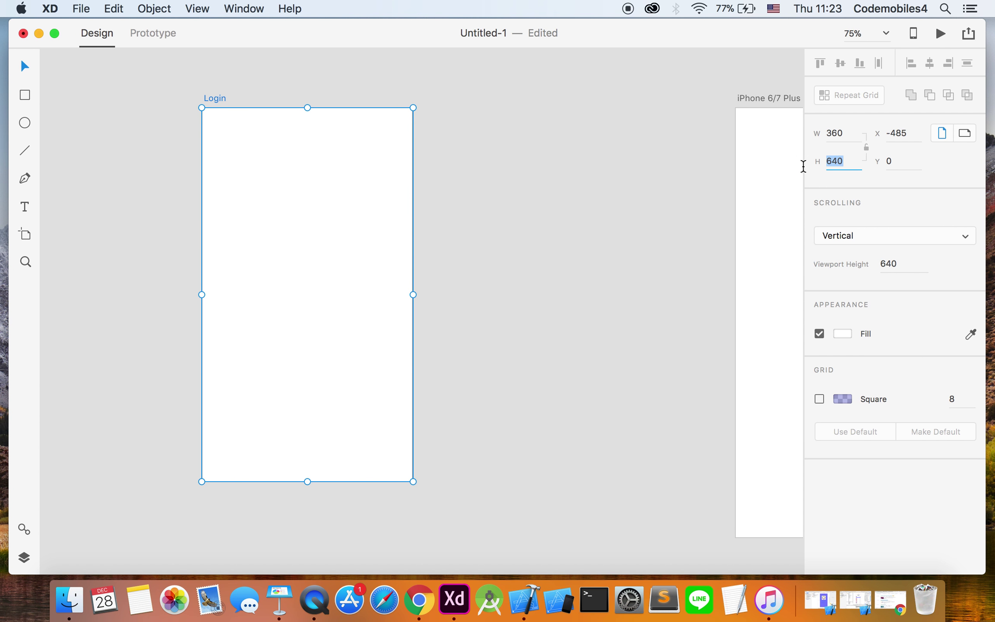
{"action": "type", "text": "1200"}
{"action": "key", "text": "Return"}
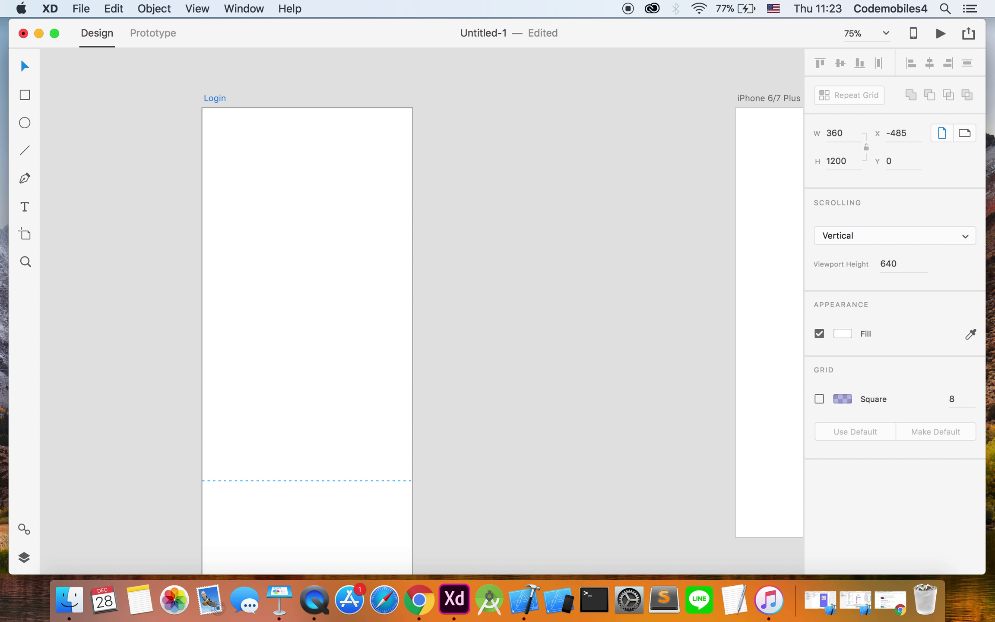
{"action": "scroll", "coordinate": [315, 273], "scroll_direction": "down", "scroll_amount": 10}
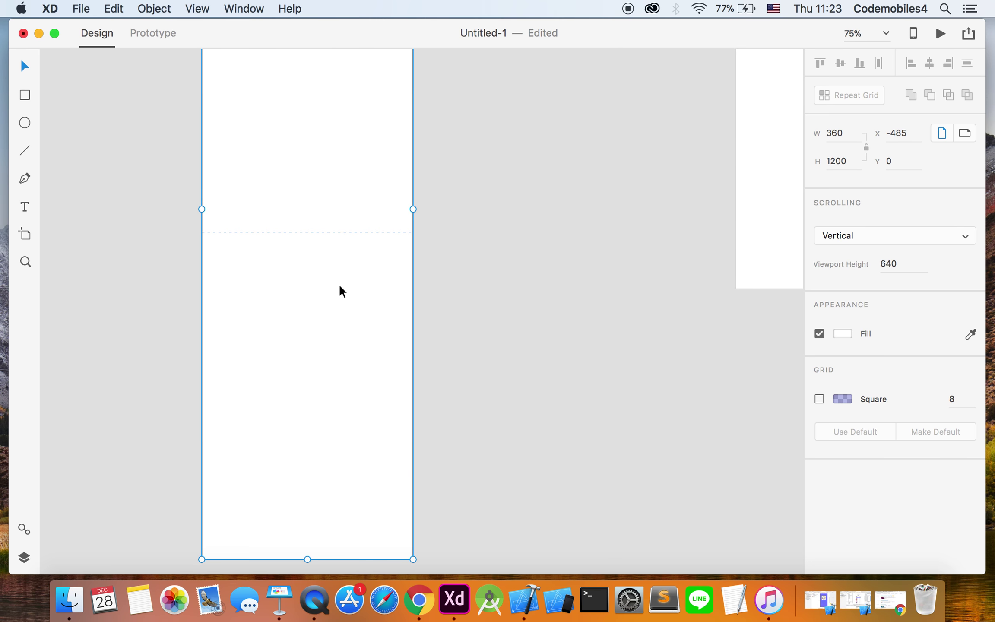
{"action": "scroll", "coordinate": [340, 285], "scroll_direction": "up", "scroll_amount": 9}
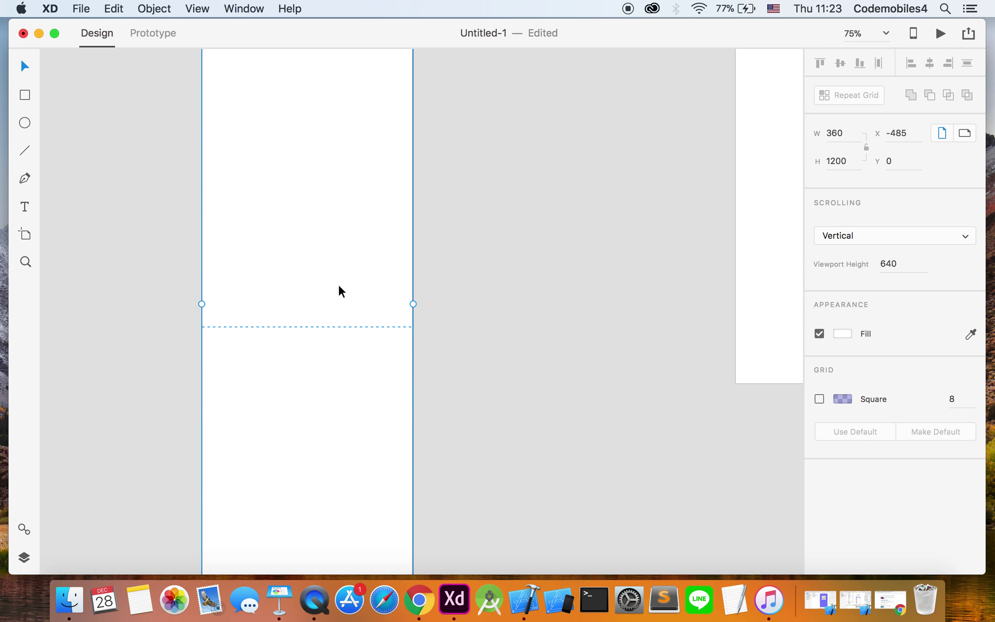
Stretch the Login artboard from its lower edge to a height of about 1203.
{"action": "scroll", "coordinate": [339, 290], "scroll_direction": "up", "scroll_amount": 3}
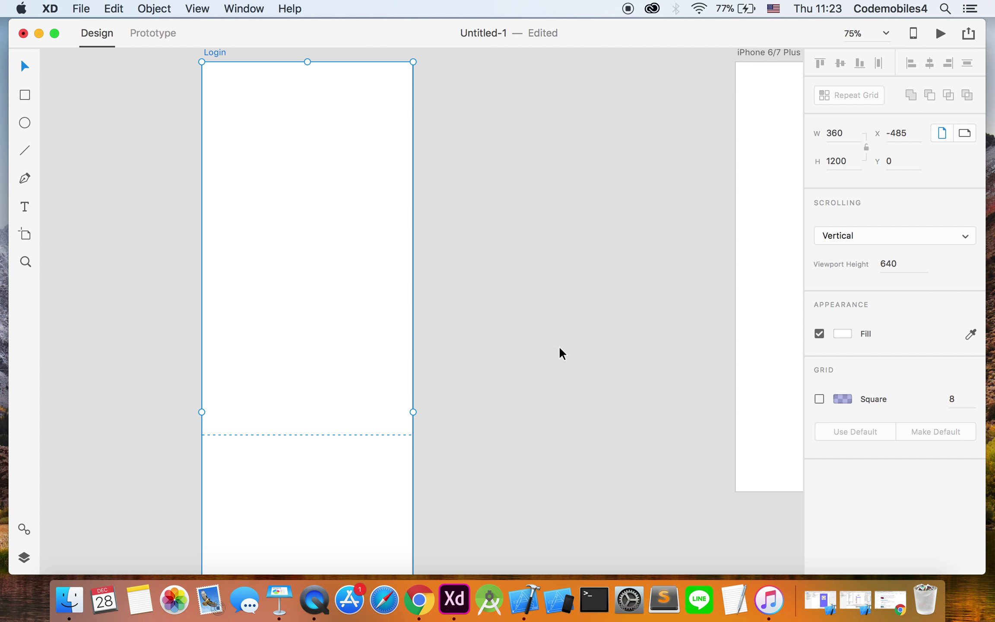
{"action": "scroll", "coordinate": [433, 316], "scroll_direction": "down", "scroll_amount": 8}
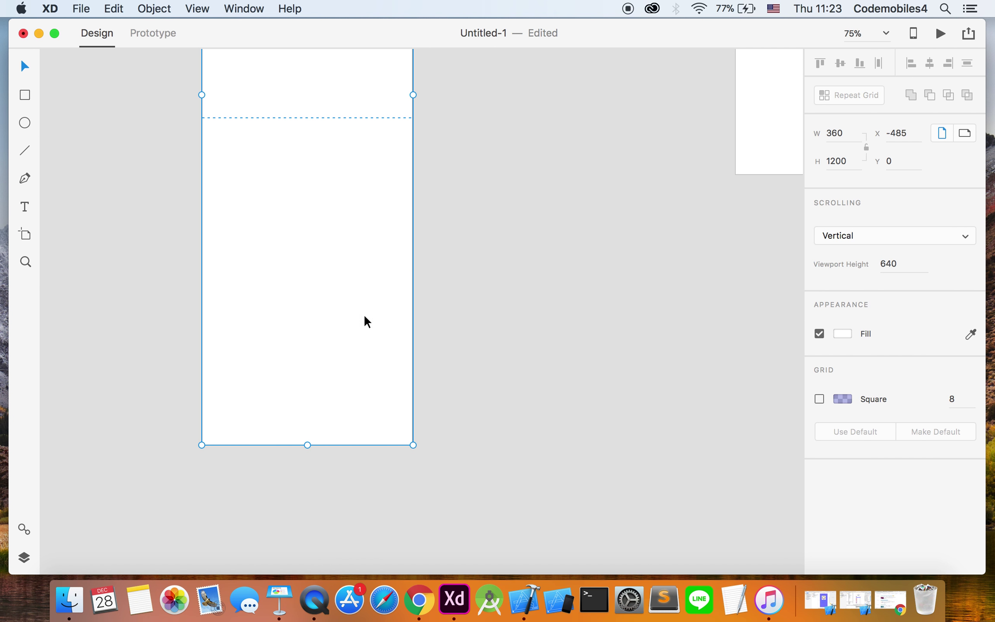
{"action": "scroll", "coordinate": [249, 439], "scroll_direction": "up", "scroll_amount": 3}
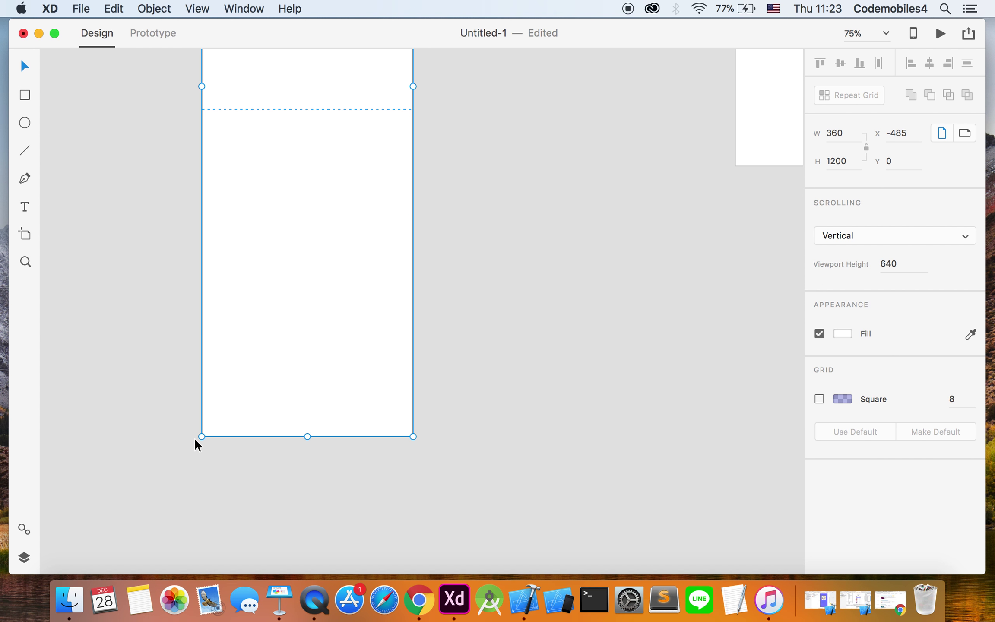
{"action": "left_click", "coordinate": [308, 438]}
{"action": "mouse_move", "coordinate": [308, 438]}
{"action": "left_mouse_down"}
{"action": "mouse_move", "coordinate": [320, 233]}
{"action": "mouse_move", "coordinate": [317, 443]}
{"action": "mouse_move", "coordinate": [320, 422]}
{"action": "mouse_move", "coordinate": [318, 238]}
{"action": "mouse_move", "coordinate": [304, 471]}
{"action": "mouse_move", "coordinate": [309, 264]}
{"action": "mouse_move", "coordinate": [293, 495]}
{"action": "mouse_move", "coordinate": [311, 280]}
{"action": "mouse_move", "coordinate": [309, 439]}
{"action": "left_mouse_up"}
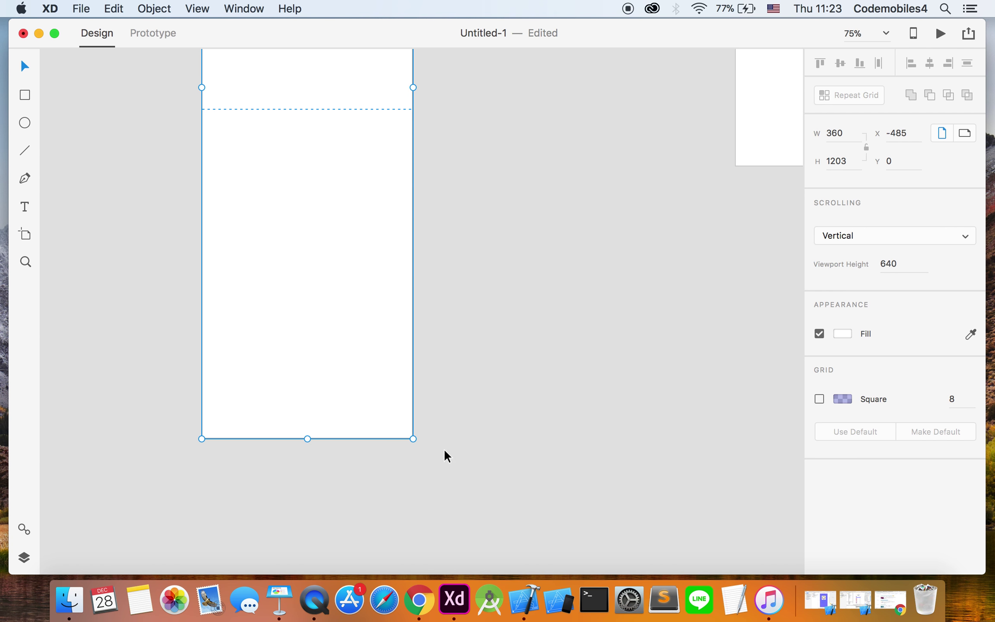
Try widening the Login artboard from its side edge, and undo the width change.
{"action": "scroll", "coordinate": [427, 357], "scroll_direction": "up", "scroll_amount": 15}
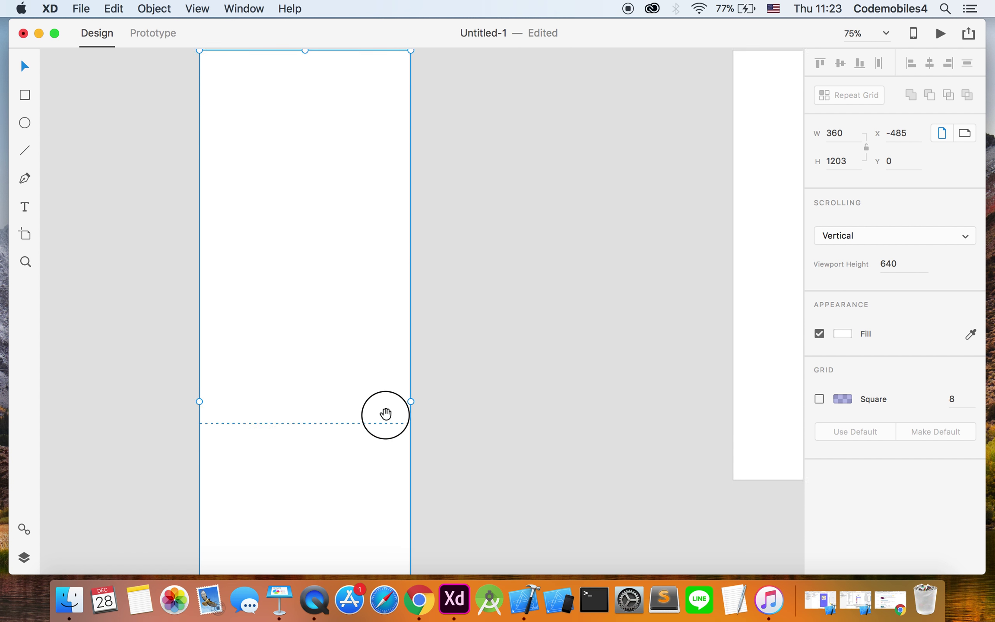
{"action": "scroll", "coordinate": [382, 409], "scroll_direction": "down", "scroll_amount": 2}
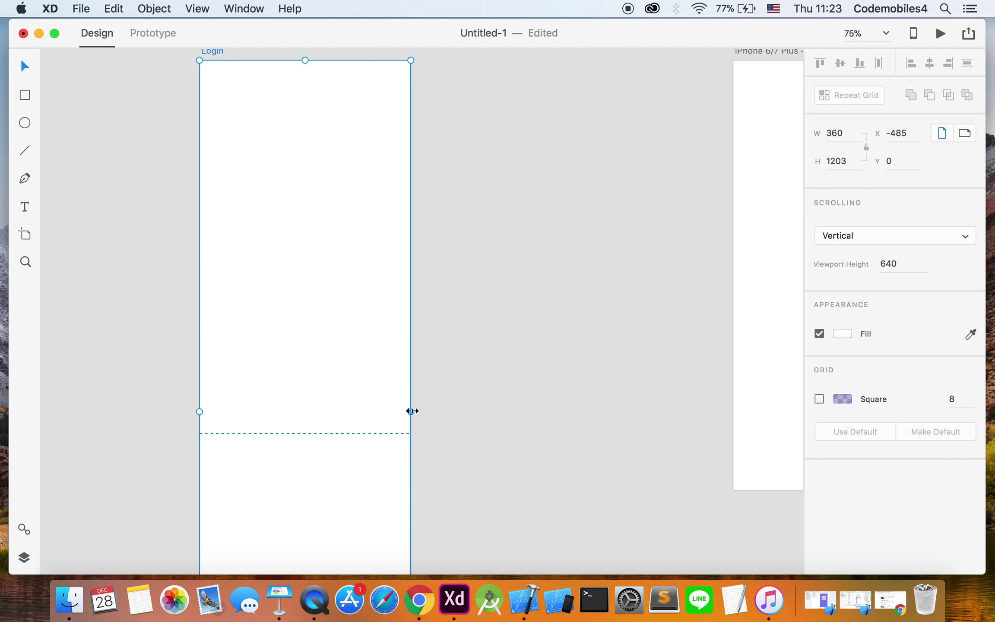
{"action": "left_click_drag", "start_coordinate": [411, 411], "coordinate": [475, 405]}
{"action": "key", "text": "super+z"}
Shorten the Login artboard from its lower edge to a height of about 998.
{"action": "scroll", "coordinate": [471, 410], "scroll_direction": "down", "scroll_amount": 20}
{"action": "left_click_drag", "start_coordinate": [319, 352], "coordinate": [354, 451]}
{"action": "scroll", "coordinate": [371, 244], "scroll_direction": "up", "scroll_amount": 6}
Change the fill of the iPhone 6/7 Plus – 1 artboard to light gray #EBEBEB and close the color picker.
{"action": "scroll", "coordinate": [354, 452], "scroll_direction": "right", "scroll_amount": 12}
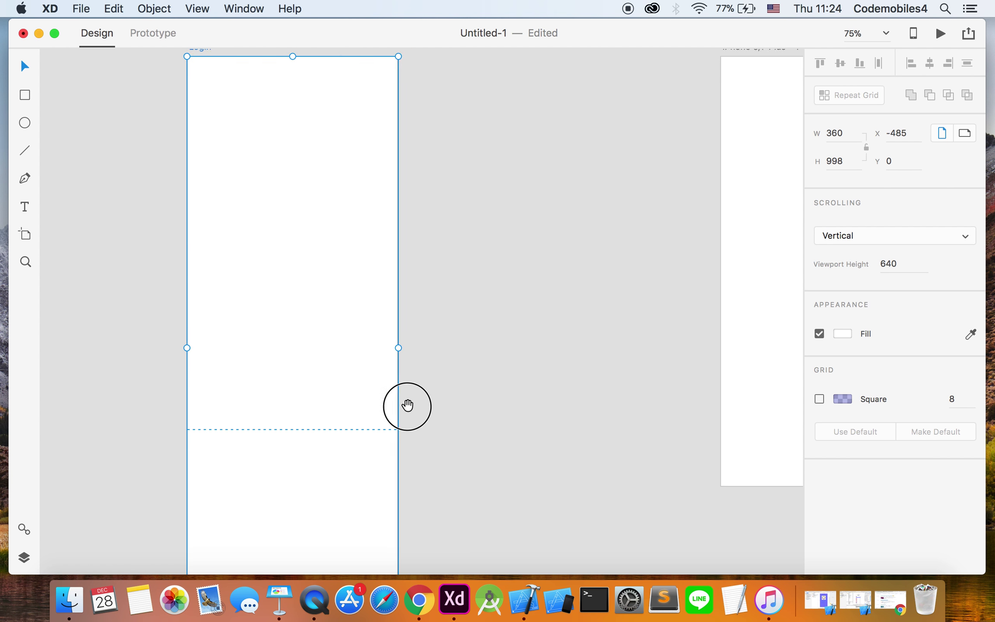
{"action": "scroll", "coordinate": [316, 241], "scroll_direction": "right", "scroll_amount": 1}
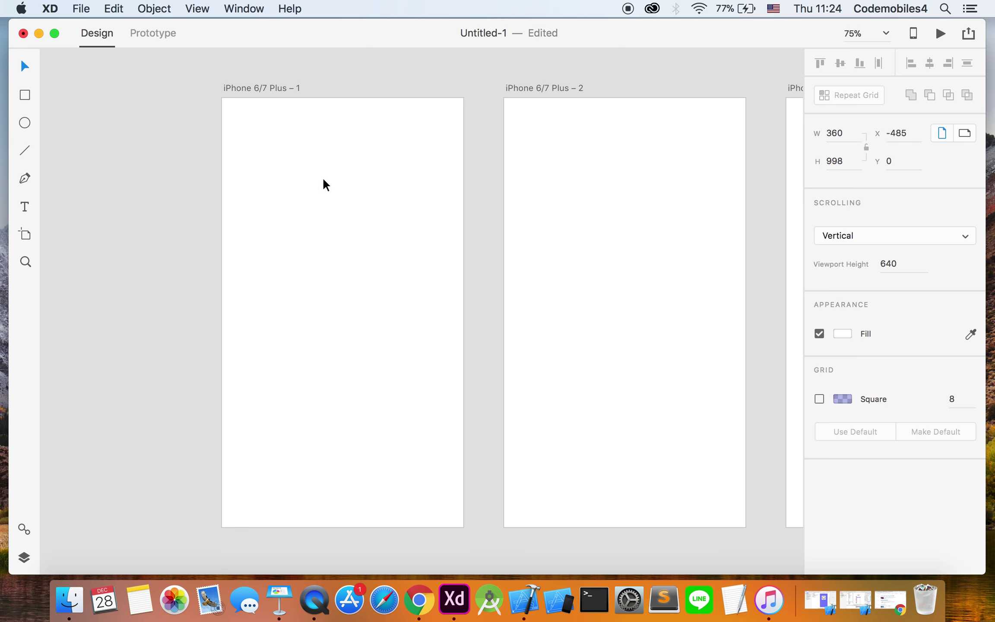
{"action": "left_click", "coordinate": [261, 89]}
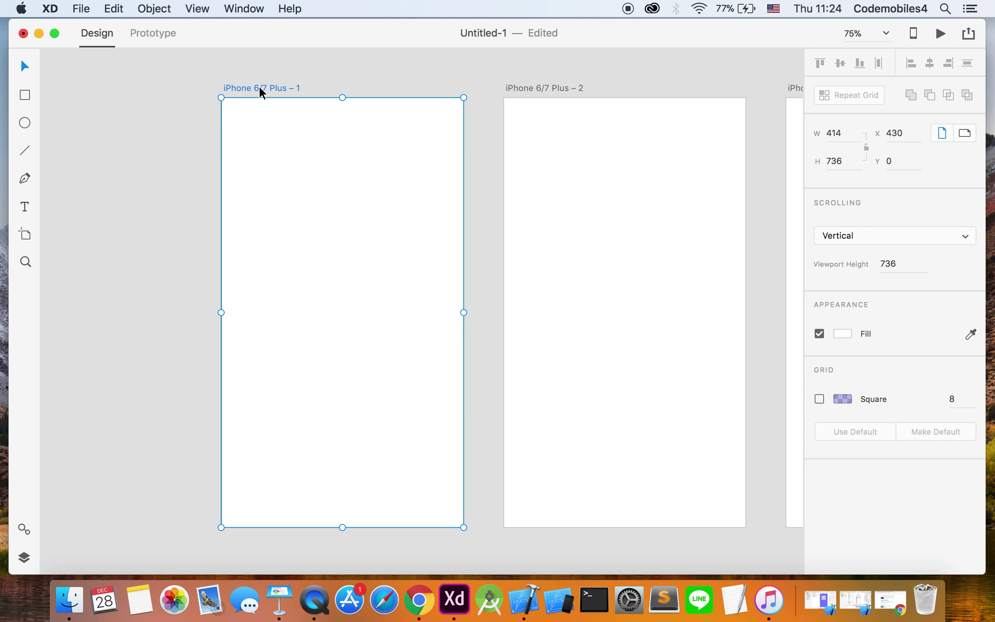
{"action": "left_click", "coordinate": [843, 333]}
{"action": "mouse_move", "coordinate": [669, 252]}
{"action": "left_mouse_down"}
{"action": "mouse_move", "coordinate": [653, 245]}
{"action": "mouse_move", "coordinate": [656, 253]}
{"action": "left_mouse_up"}
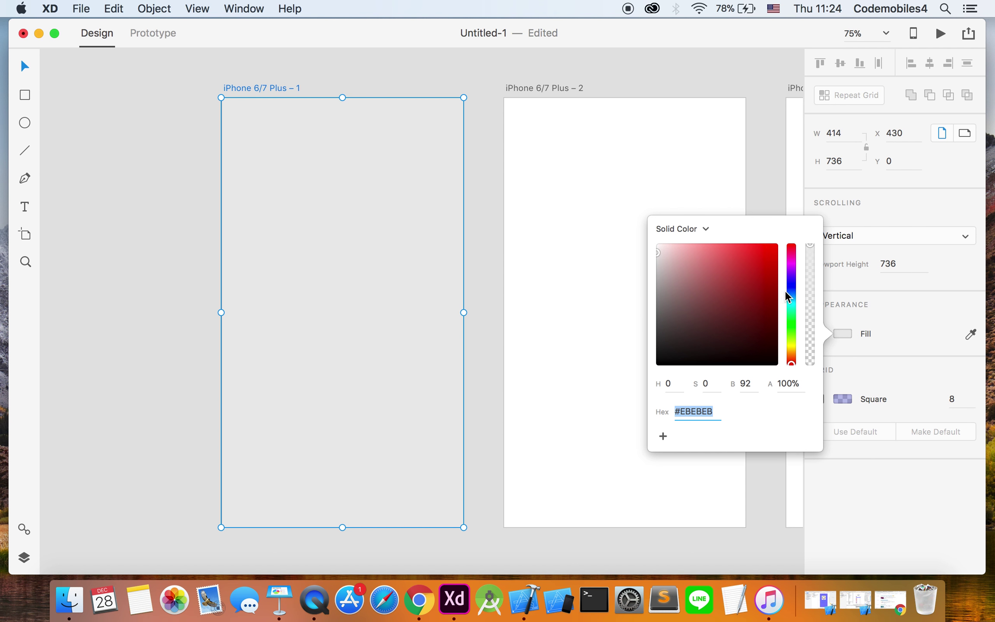
{"action": "left_click", "coordinate": [898, 332]}
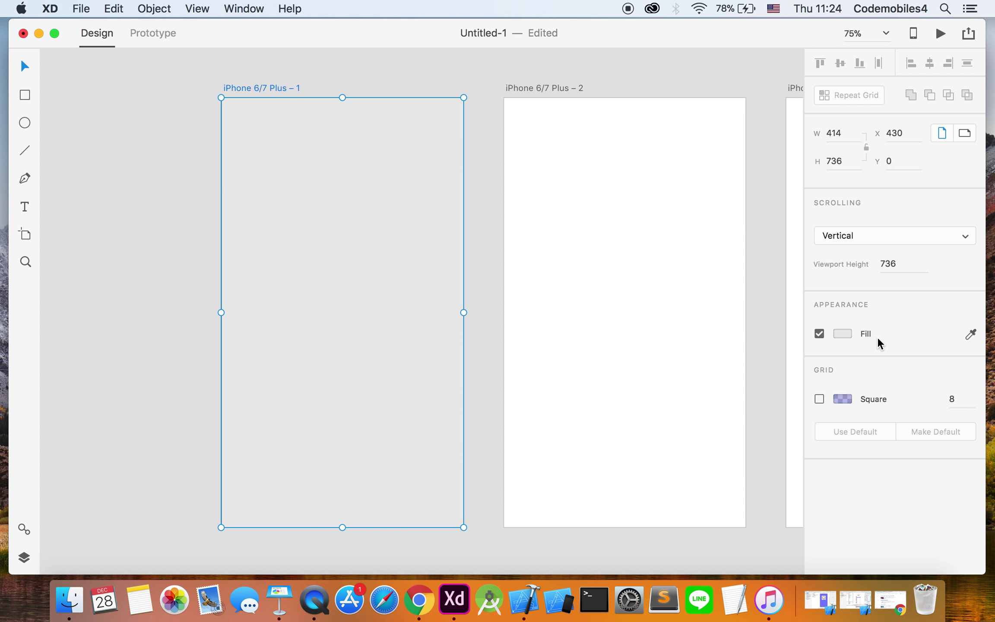
Toggle the iPhone 6/7 Plus – 1 artboard's fill off and on, and change its color to soft green #86D99C.
{"action": "left_click", "coordinate": [819, 334]}
{"action": "left_click", "coordinate": [819, 334]}
{"action": "left_click", "coordinate": [842, 334]}
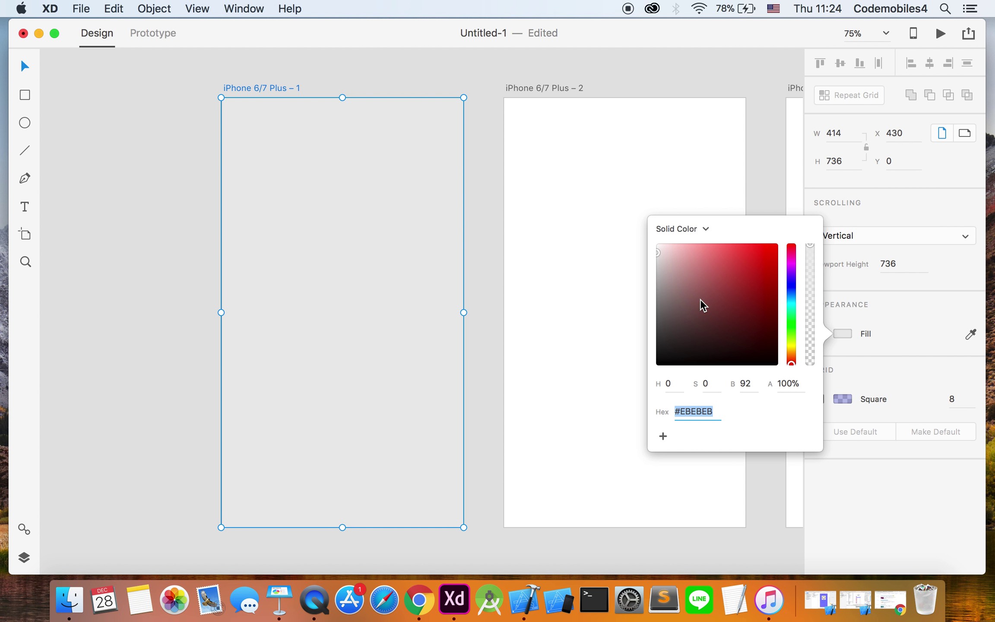
{"action": "left_click_drag", "start_coordinate": [794, 278], "coordinate": [791, 319]}
{"action": "mouse_move", "coordinate": [714, 270]}
{"action": "left_mouse_down"}
{"action": "mouse_move", "coordinate": [718, 296]}
{"action": "mouse_move", "coordinate": [714, 267]}
{"action": "mouse_move", "coordinate": [703, 261]}
{"action": "left_mouse_up"}
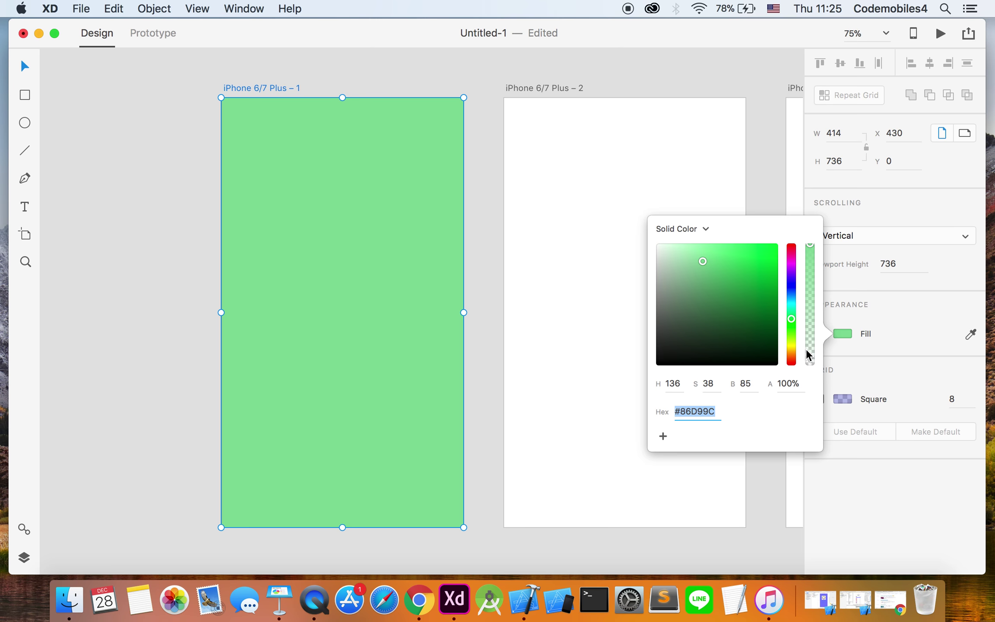
Try lower opacity levels for the green artboard fill and return it to 100%.
{"action": "mouse_move", "coordinate": [809, 249]}
{"action": "left_mouse_down"}
{"action": "mouse_move", "coordinate": [811, 322]}
{"action": "mouse_move", "coordinate": [810, 251]}
{"action": "mouse_move", "coordinate": [810, 262]}
{"action": "left_mouse_up"}
{"action": "left_click_drag", "start_coordinate": [810, 302], "coordinate": [806, 229]}
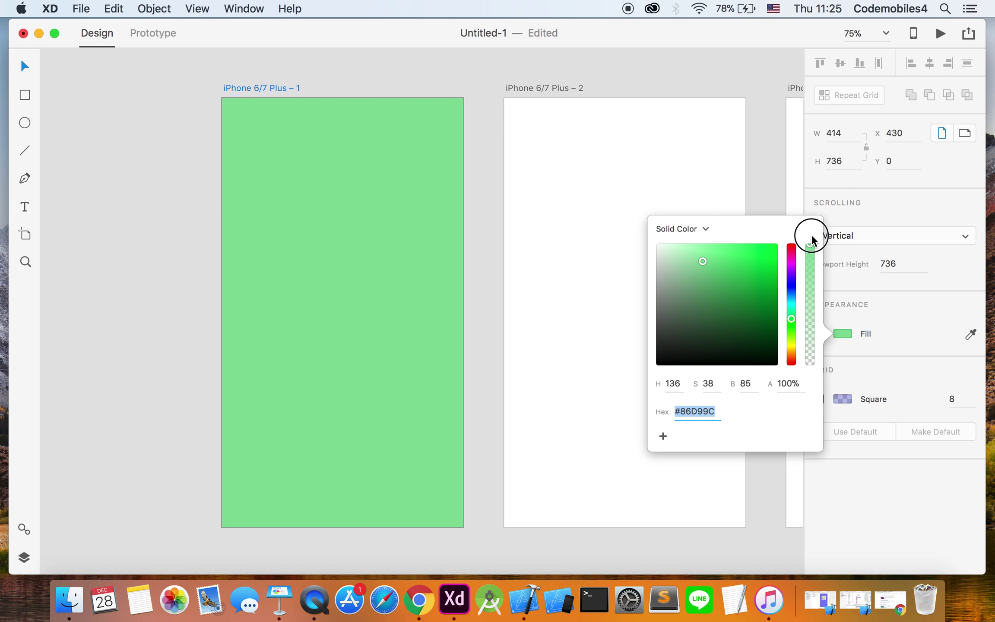
{"action": "left_click_drag", "start_coordinate": [810, 276], "coordinate": [811, 242]}
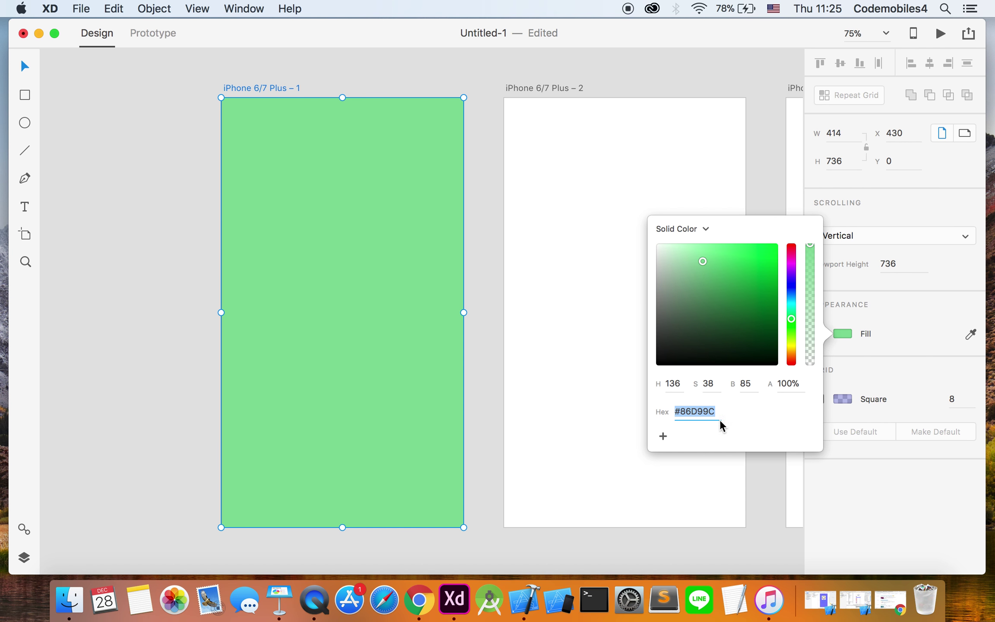
Select part of the fill's hex code, and change the artboard fill to bright green #2DEB60.
{"action": "left_click", "coordinate": [687, 412]}
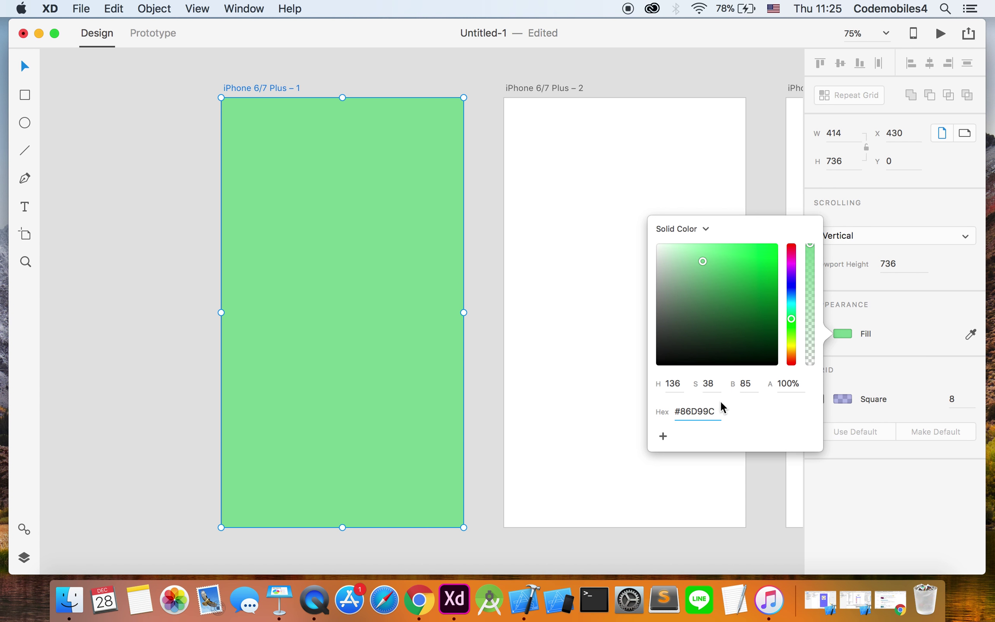
{"action": "mouse_move", "coordinate": [680, 409]}
{"action": "left_mouse_down"}
{"action": "mouse_move", "coordinate": [717, 414]}
{"action": "mouse_move", "coordinate": [688, 412]}
{"action": "left_mouse_up"}
{"action": "mouse_move", "coordinate": [753, 261]}
{"action": "left_mouse_down"}
{"action": "mouse_move", "coordinate": [748, 266]}
{"action": "mouse_move", "coordinate": [754, 252]}
{"action": "left_mouse_up"}
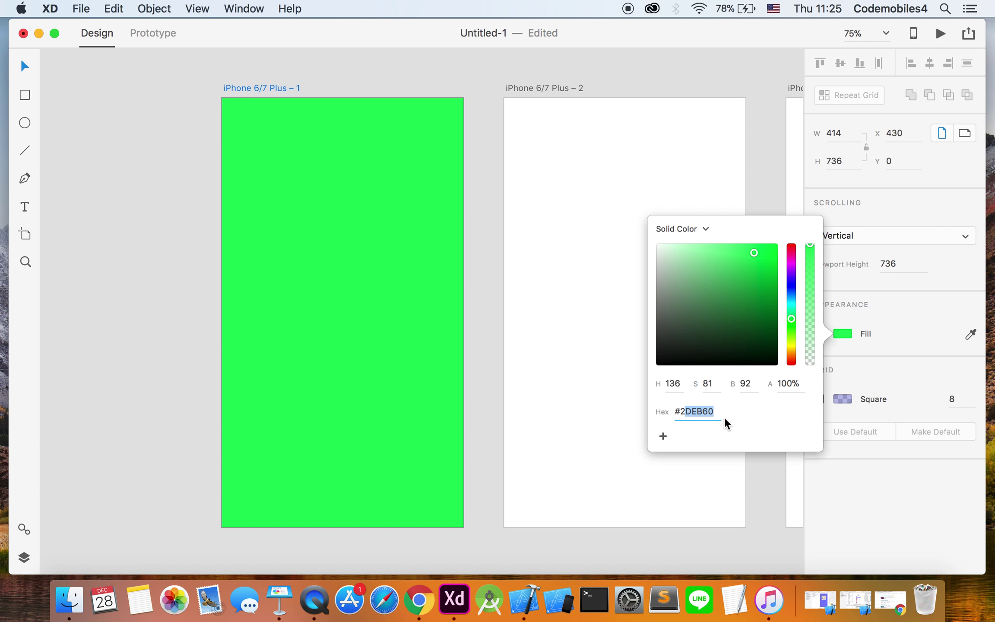
Select the fill's hex code, change the iPhone 6/7 Plus – 1 artboard fill to neutral light gray, and clear the selection.
{"action": "left_click", "coordinate": [676, 411]}
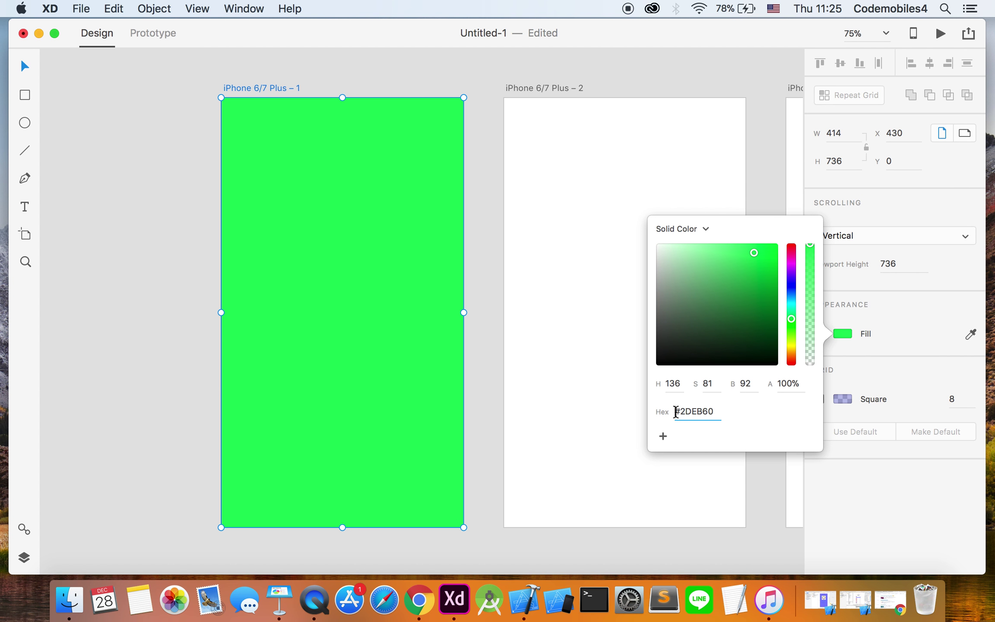
{"action": "left_click_drag", "start_coordinate": [715, 413], "coordinate": [665, 413]}
{"action": "left_click_drag", "start_coordinate": [681, 258], "coordinate": [646, 259]}
{"action": "left_click", "coordinate": [766, 155]}
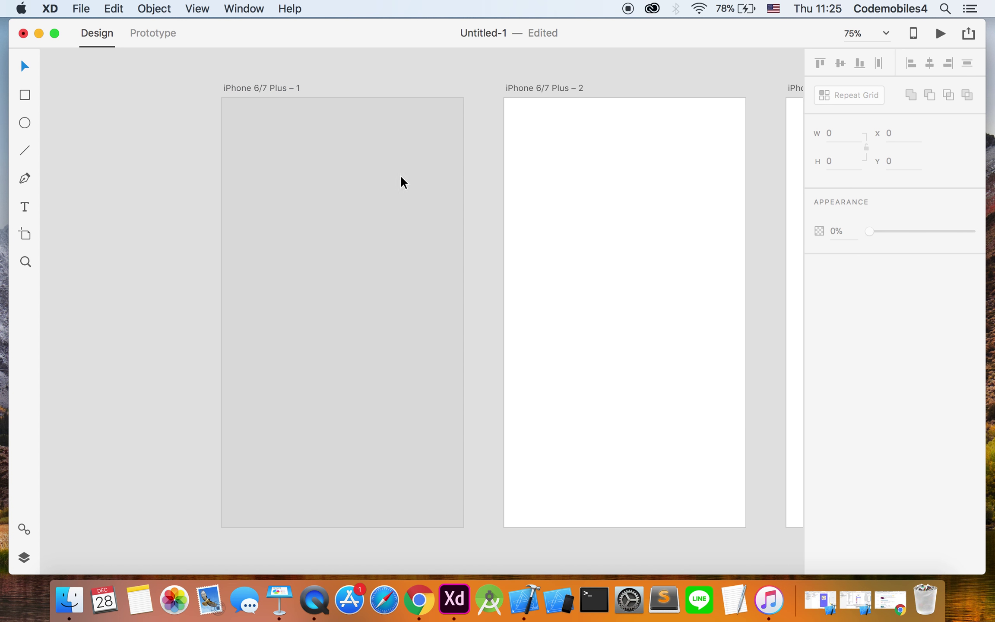
Show the square grid on the iPhone 6/7 Plus – 2 artboard.
{"action": "left_click", "coordinate": [553, 276]}
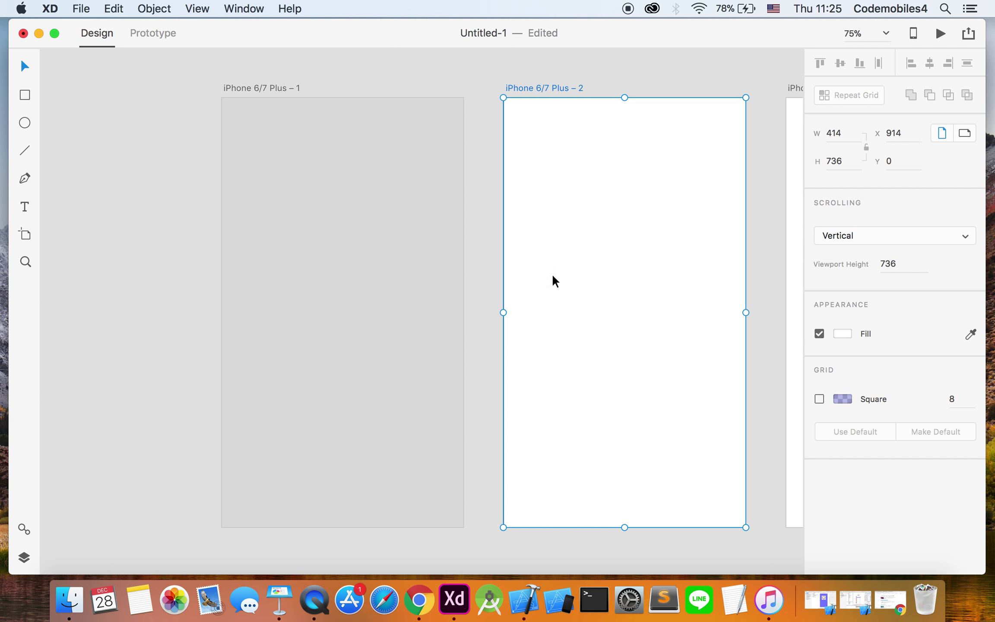
{"action": "scroll", "coordinate": [644, 302], "scroll_direction": "right", "scroll_amount": 5}
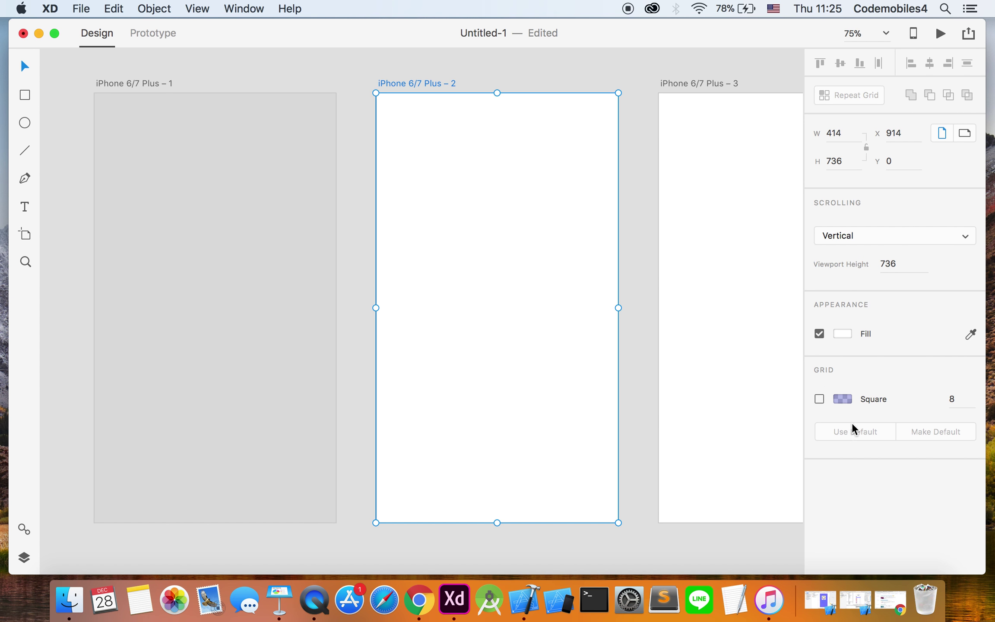
{"action": "left_click", "coordinate": [818, 398]}
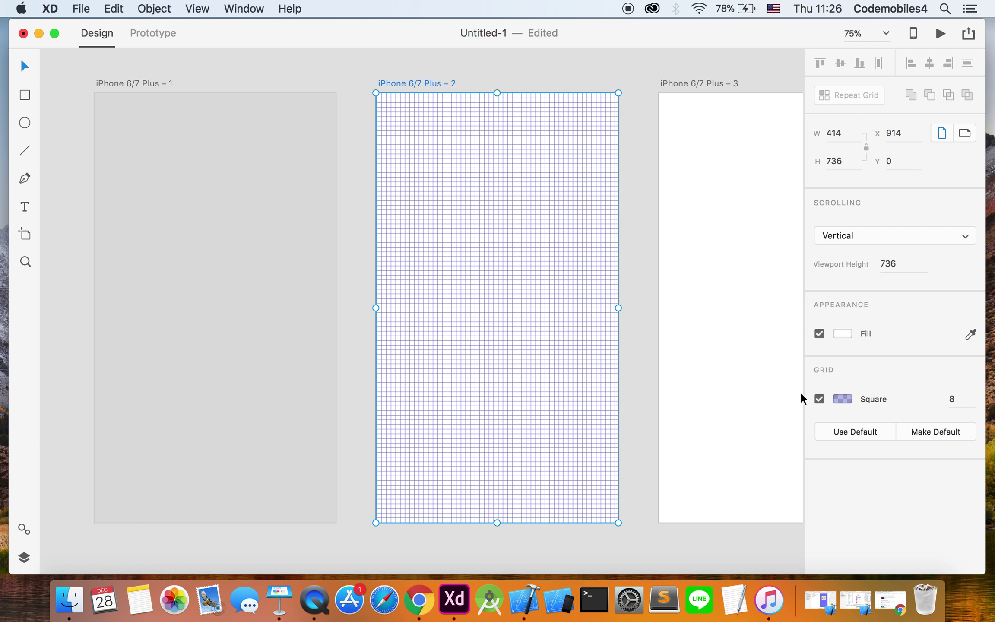
{"action": "scroll", "coordinate": [588, 266], "scroll_direction": "right", "scroll_amount": 3}
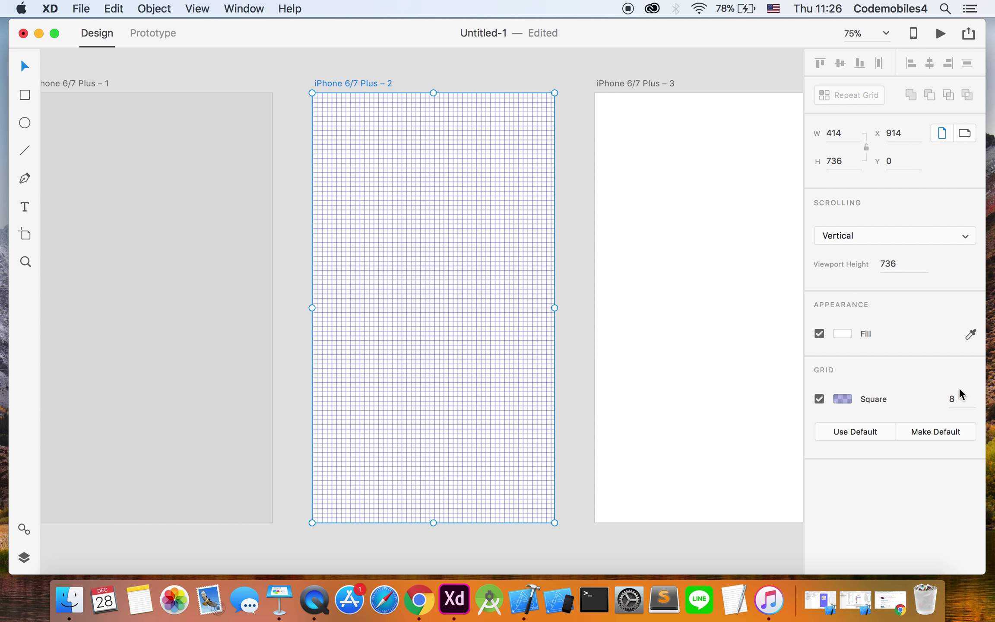
Change the grid color of the iPhone 6/7 Plus – 2 artboard to light red, keeping the artboard selected.
{"action": "left_click", "coordinate": [843, 399]}
{"action": "mouse_move", "coordinate": [735, 324]}
{"action": "left_mouse_down"}
{"action": "mouse_move", "coordinate": [733, 296]}
{"action": "mouse_move", "coordinate": [659, 300]}
{"action": "mouse_move", "coordinate": [698, 328]}
{"action": "mouse_move", "coordinate": [678, 333]}
{"action": "mouse_move", "coordinate": [692, 337]}
{"action": "mouse_move", "coordinate": [666, 316]}
{"action": "mouse_move", "coordinate": [675, 320]}
{"action": "left_mouse_up"}
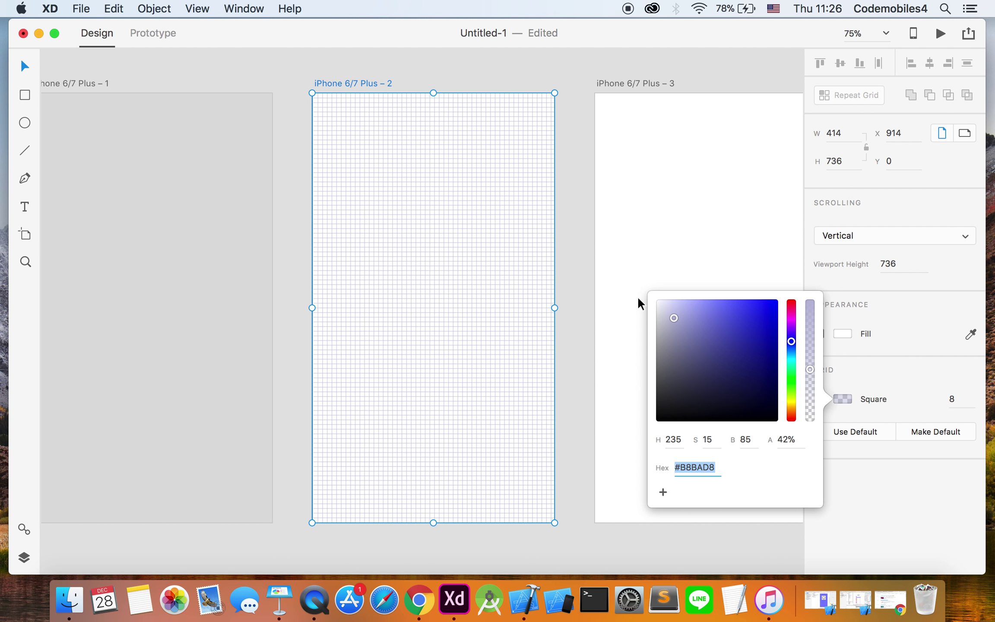
{"action": "mouse_move", "coordinate": [792, 320]}
{"action": "left_mouse_down"}
{"action": "mouse_move", "coordinate": [790, 300]}
{"action": "mouse_move", "coordinate": [713, 302]}
{"action": "left_mouse_up"}
{"action": "left_click", "coordinate": [584, 263]}
{"action": "left_click", "coordinate": [501, 273]}
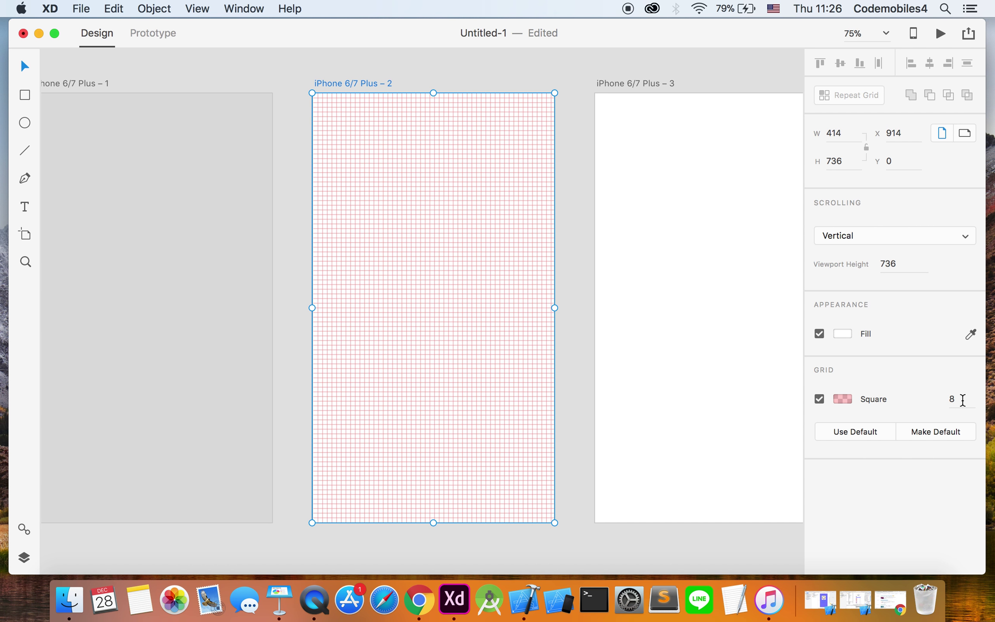
Set the square grid size of the iPhone 6/7 Plus – 2 artboard to 15.
{"action": "left_click_drag", "start_coordinate": [965, 399], "coordinate": [880, 390]}
{"action": "type", "text": "15"}
{"action": "key", "text": "Return"}
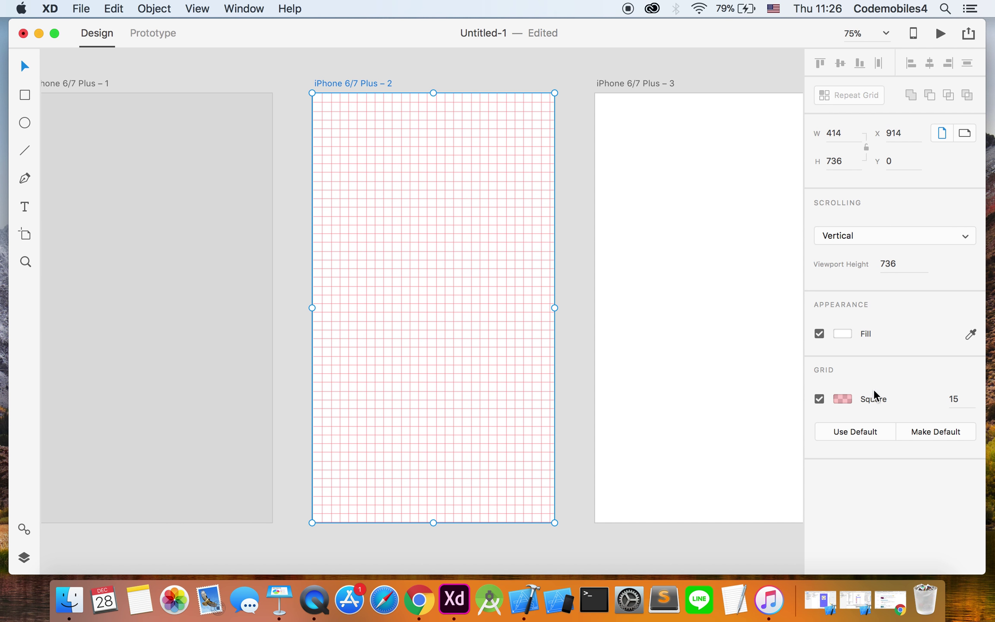
Set the square grid size of the iPhone 6/7 Plus – 2 artboard to 25.
{"action": "left_click", "coordinate": [955, 399]}
{"action": "type", "text": "25"}
{"action": "key", "text": "Return"}
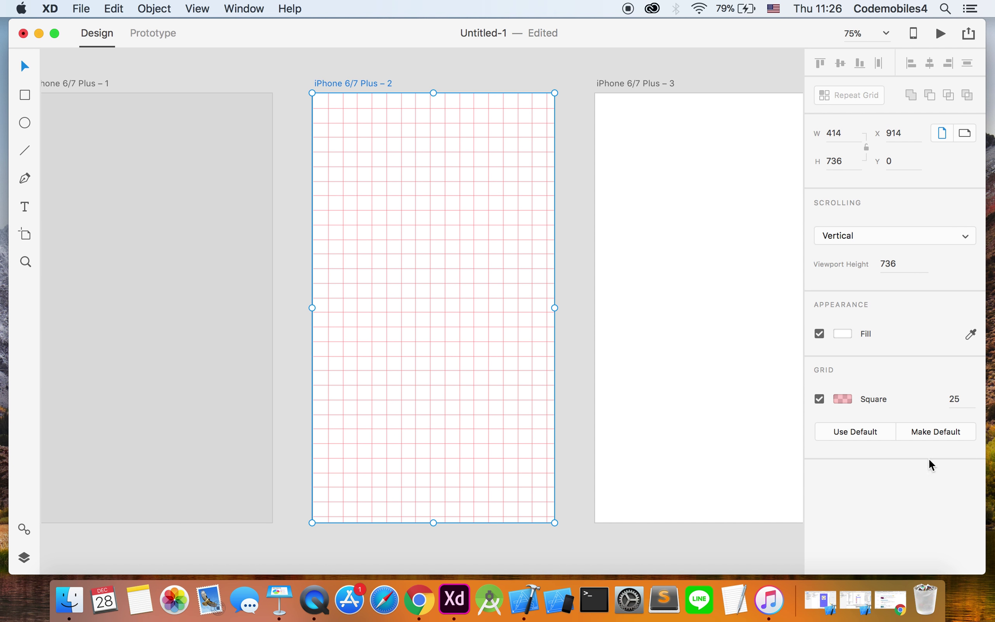
Try applying the default grid settings to the iPhone 6/7 Plus – 2 artboard, and undo that change.
{"action": "left_click", "coordinate": [865, 433]}
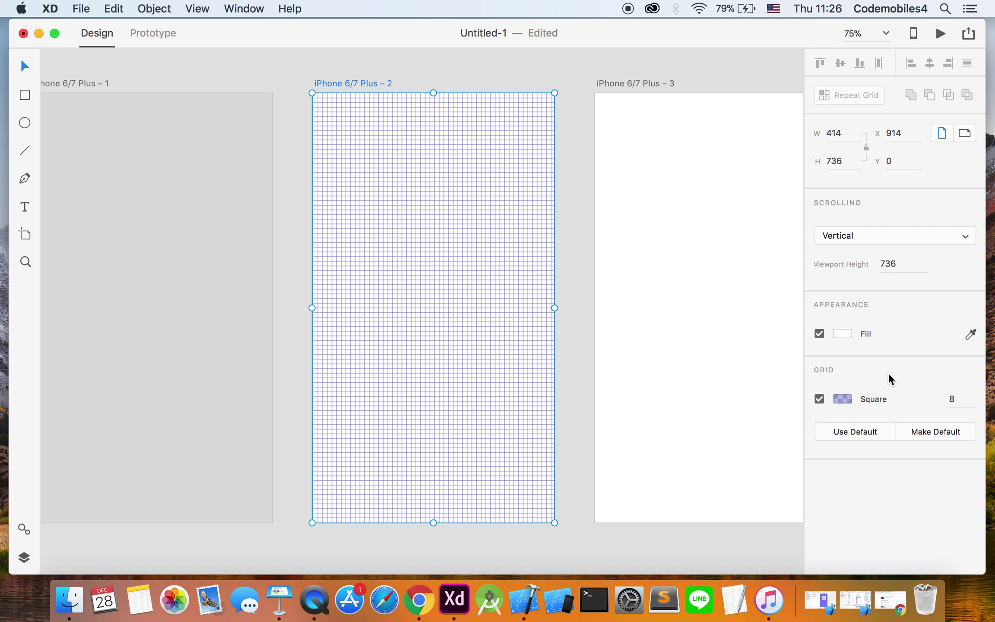
{"action": "key", "text": "super+z"}
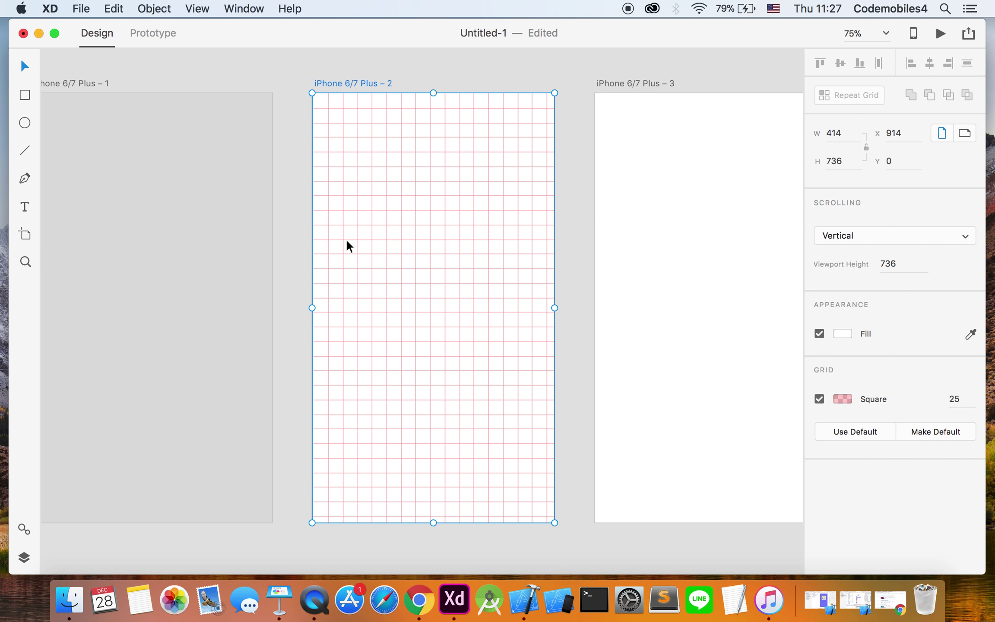
Show the square grid on the iPhone 6/7 Plus – 3 artboard, apply the default grid settings, and clear the selection.
{"action": "scroll", "coordinate": [346, 244], "scroll_direction": "right", "scroll_amount": 6}
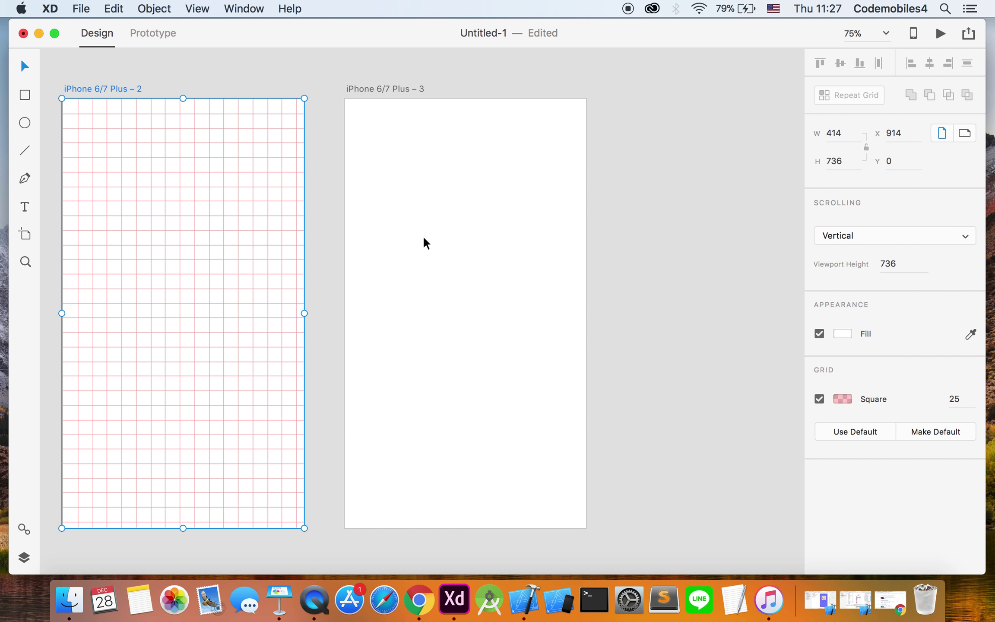
{"action": "left_click", "coordinate": [423, 240]}
{"action": "left_click", "coordinate": [819, 399]}
{"action": "left_click", "coordinate": [841, 432]}
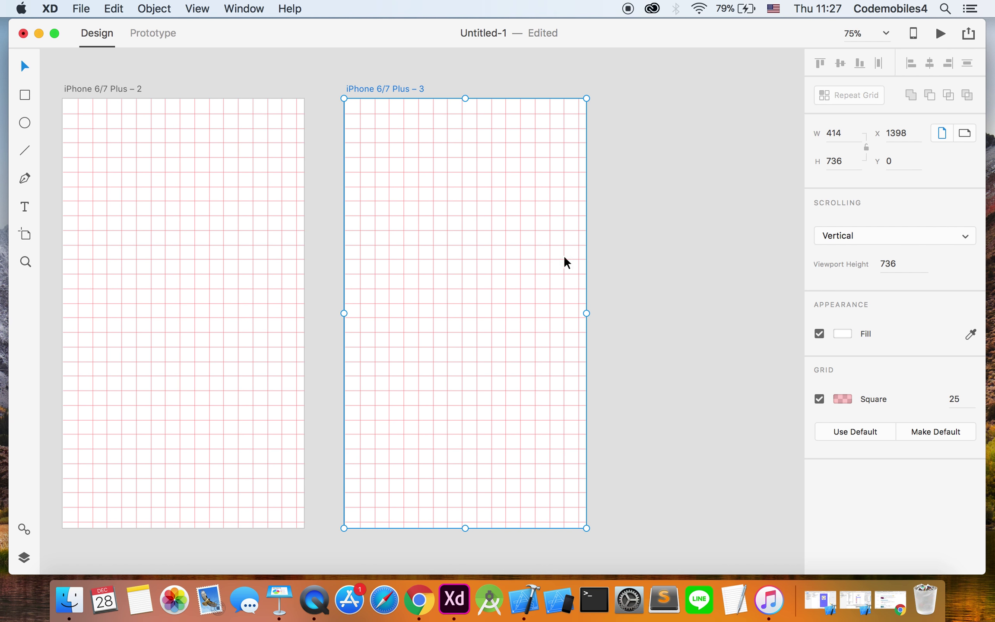
{"action": "left_click", "coordinate": [661, 261]}
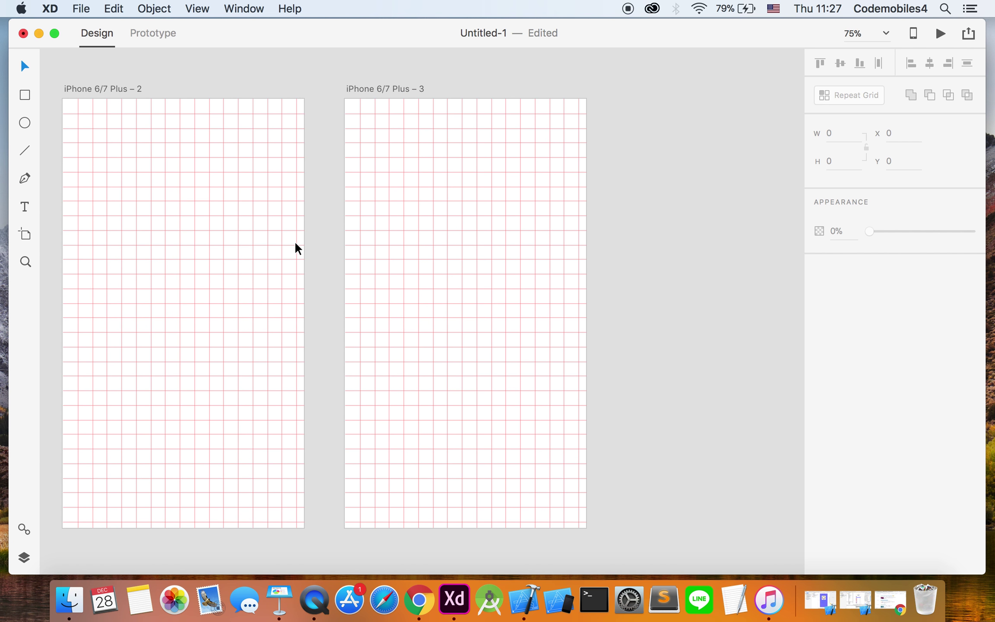
{"action": "scroll", "coordinate": [305, 243], "scroll_direction": "down", "scroll_amount": 2}
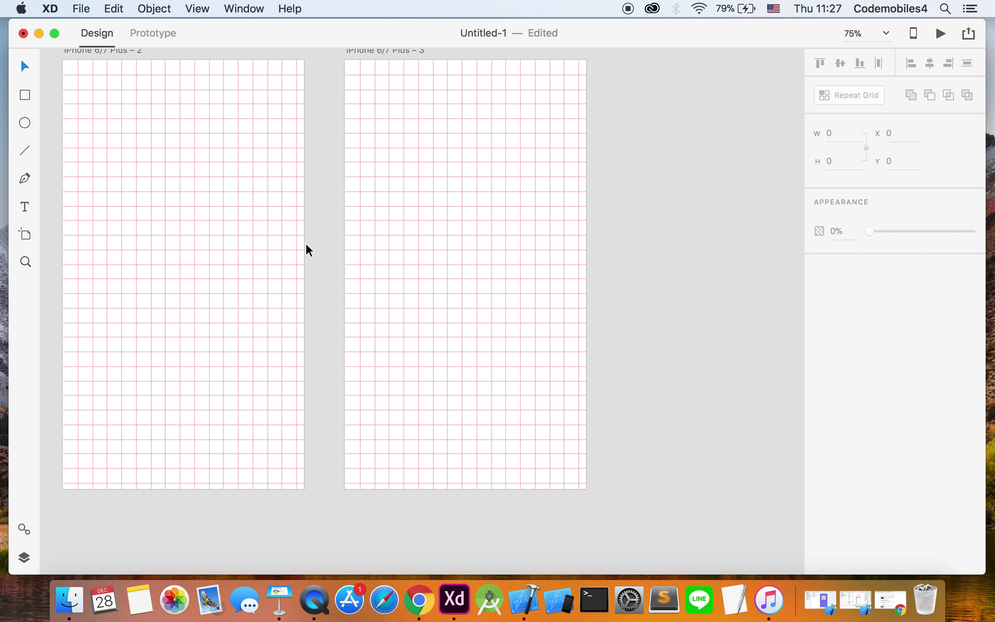
{"action": "scroll", "coordinate": [305, 242], "scroll_direction": "down", "scroll_amount": 5}
{"action": "left_click_drag", "start_coordinate": [214, 248], "coordinate": [386, 263]}
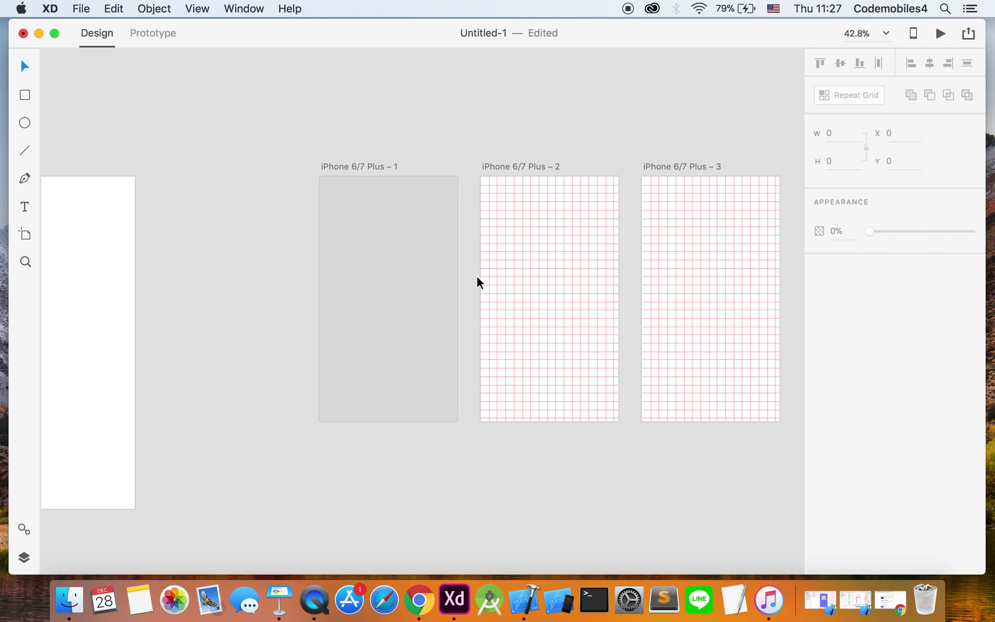